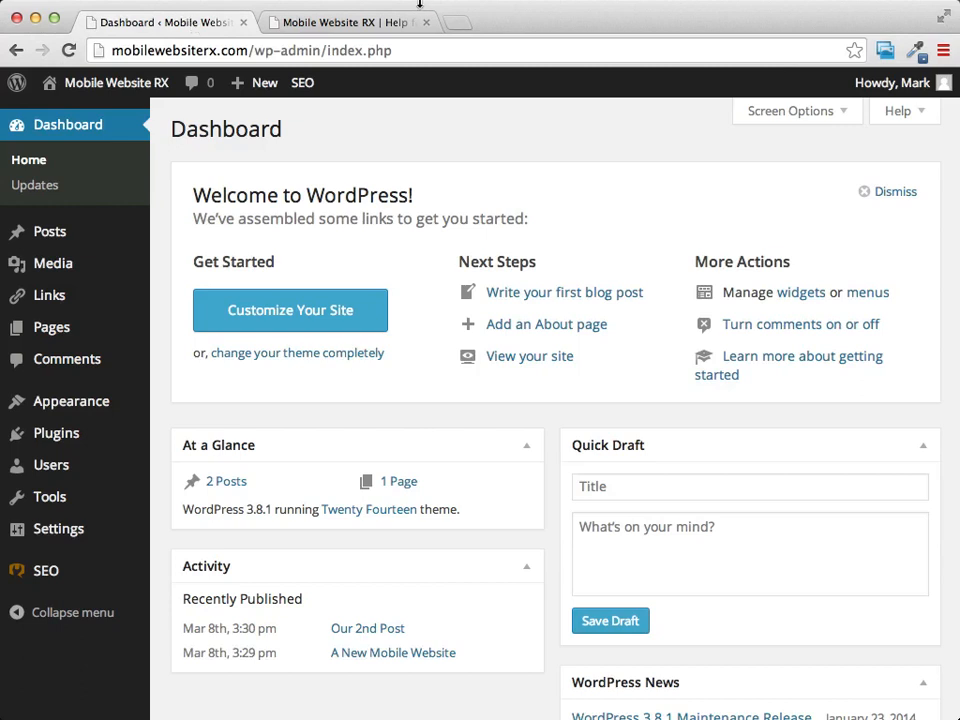
- View the live site's navigation, and publish a new page titled "Another New Page" with the text "Just a page"
left_click(319, 21)
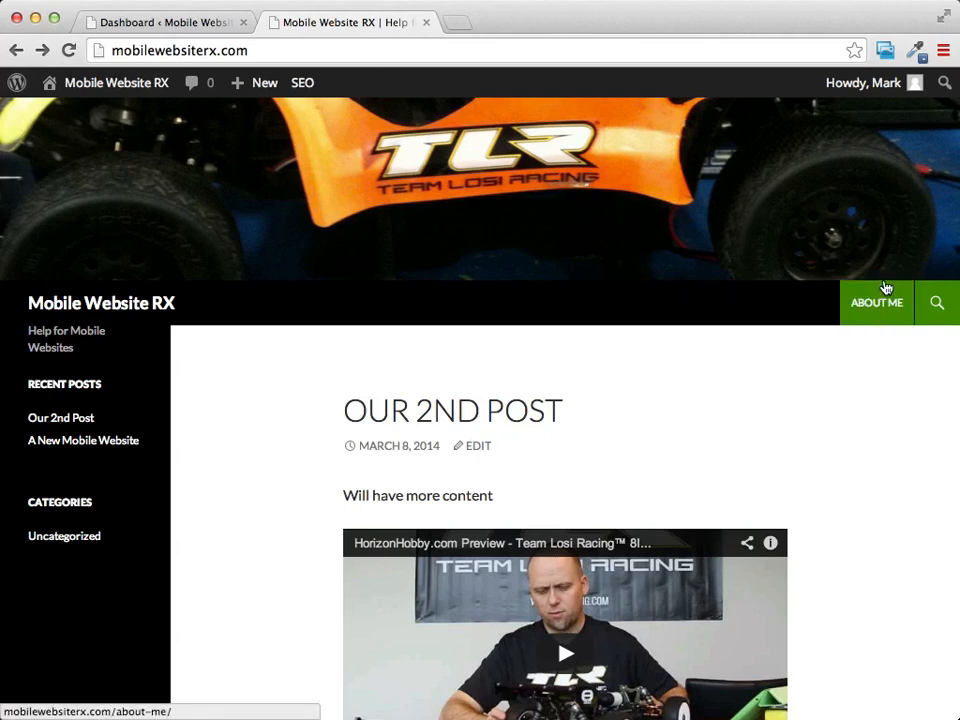
left_click(187, 25)
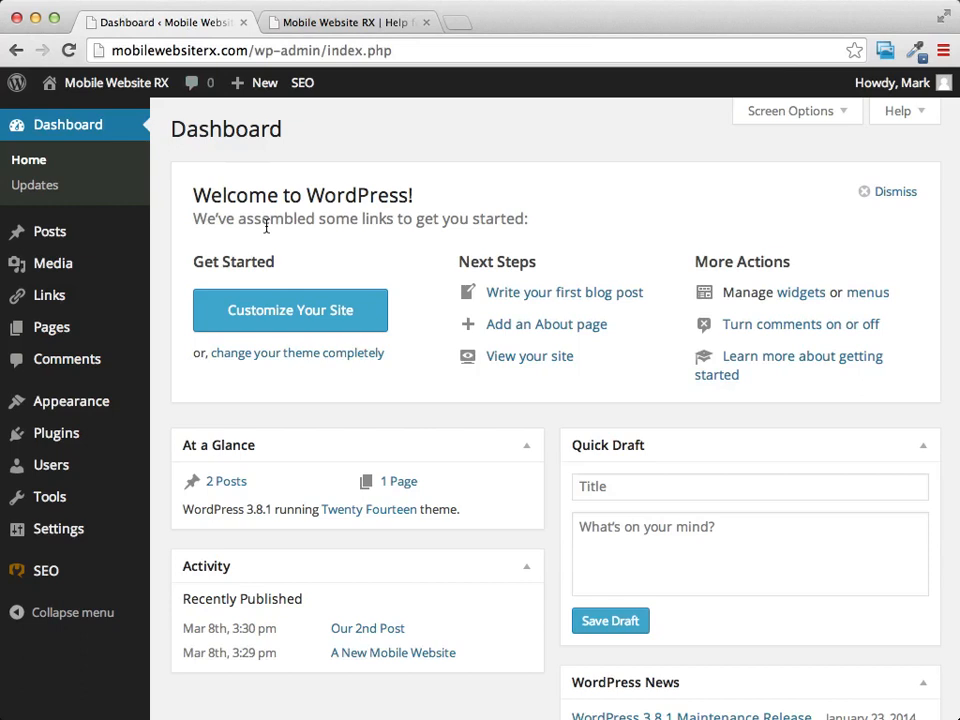
mouse_move(49, 335)
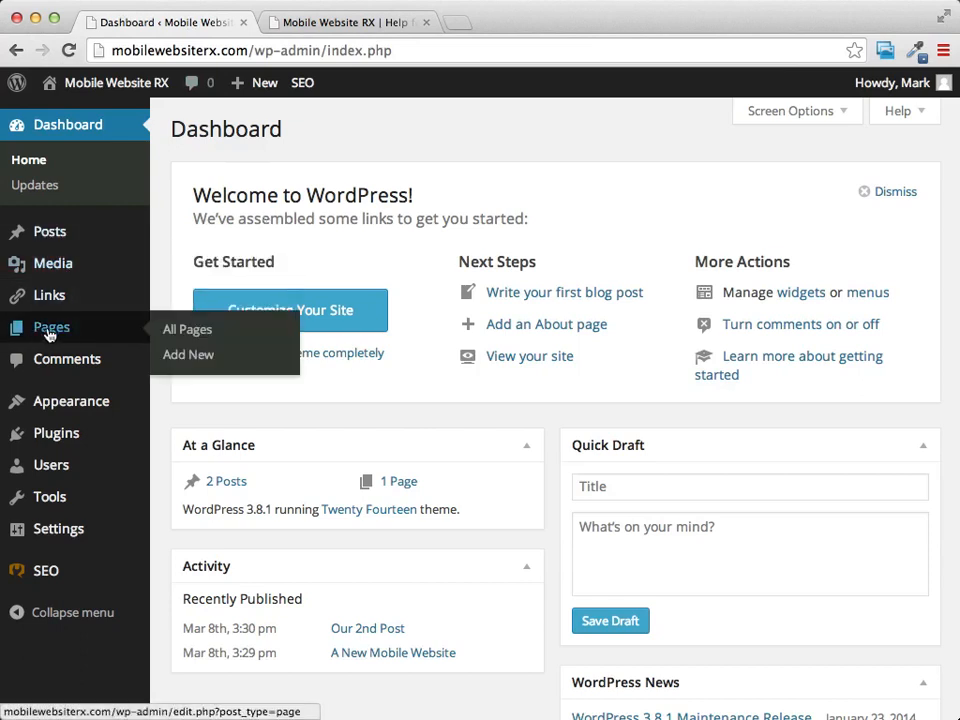
left_click(191, 362)
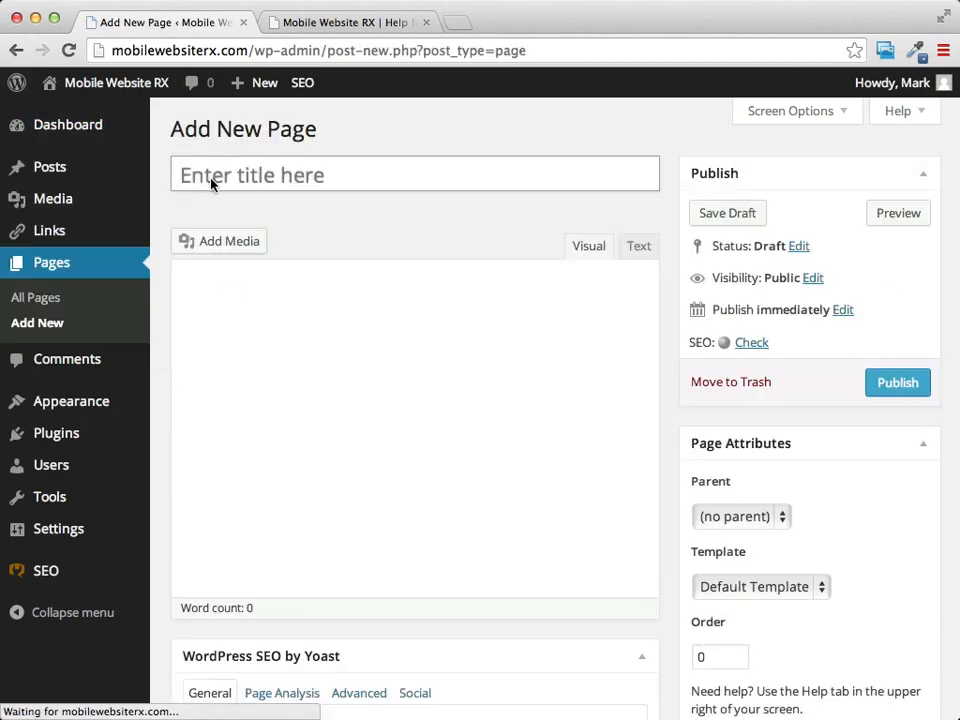
left_click(217, 175)
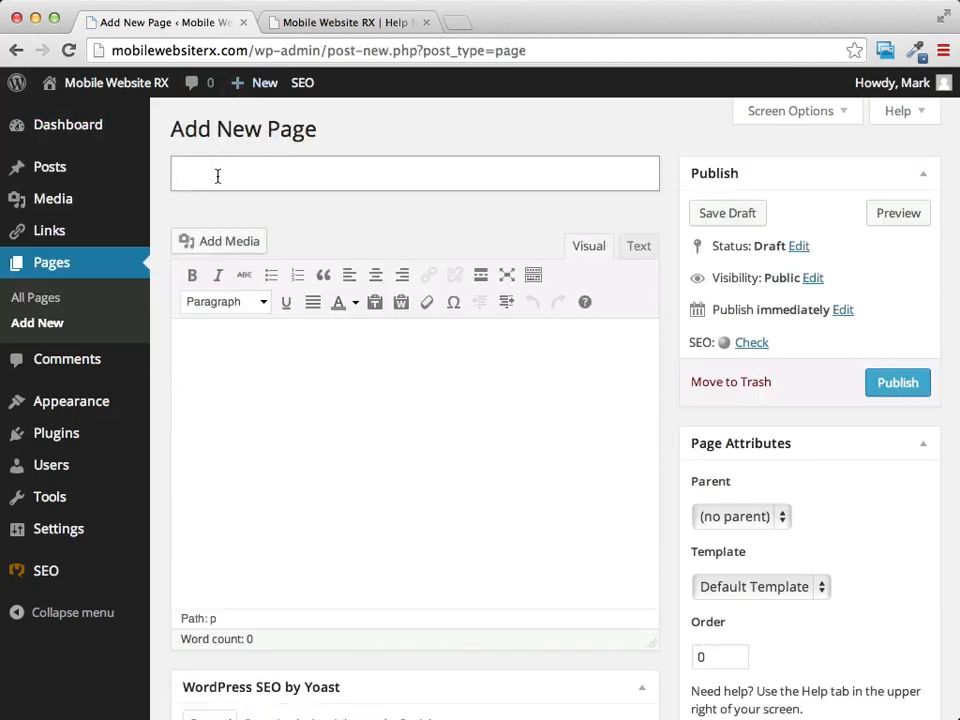
type("Another New Page")
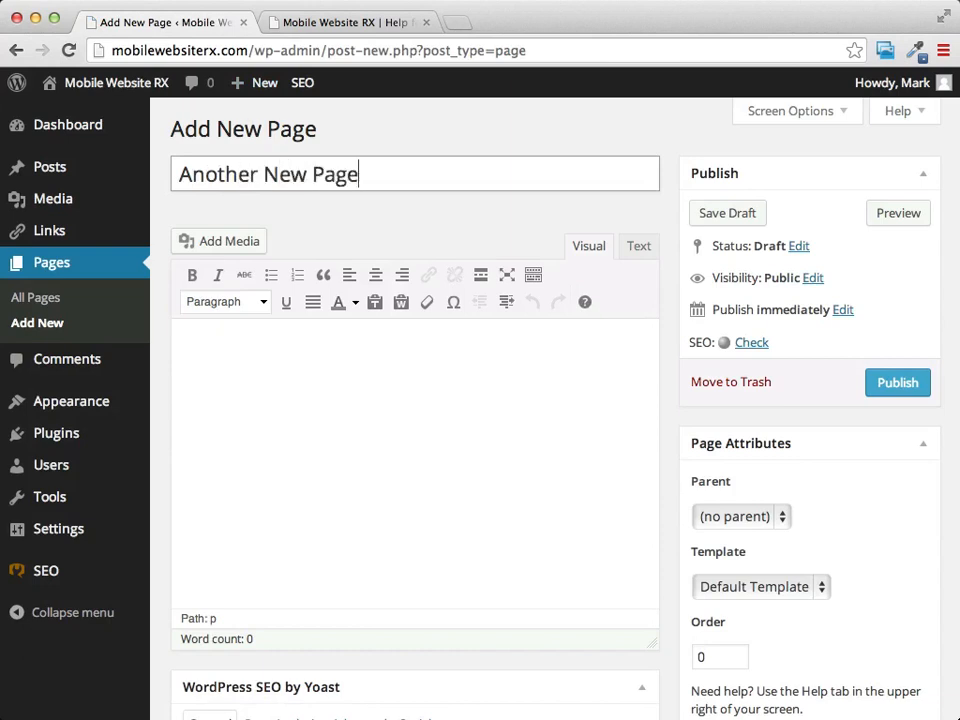
left_click(264, 386)
type("Just a page")
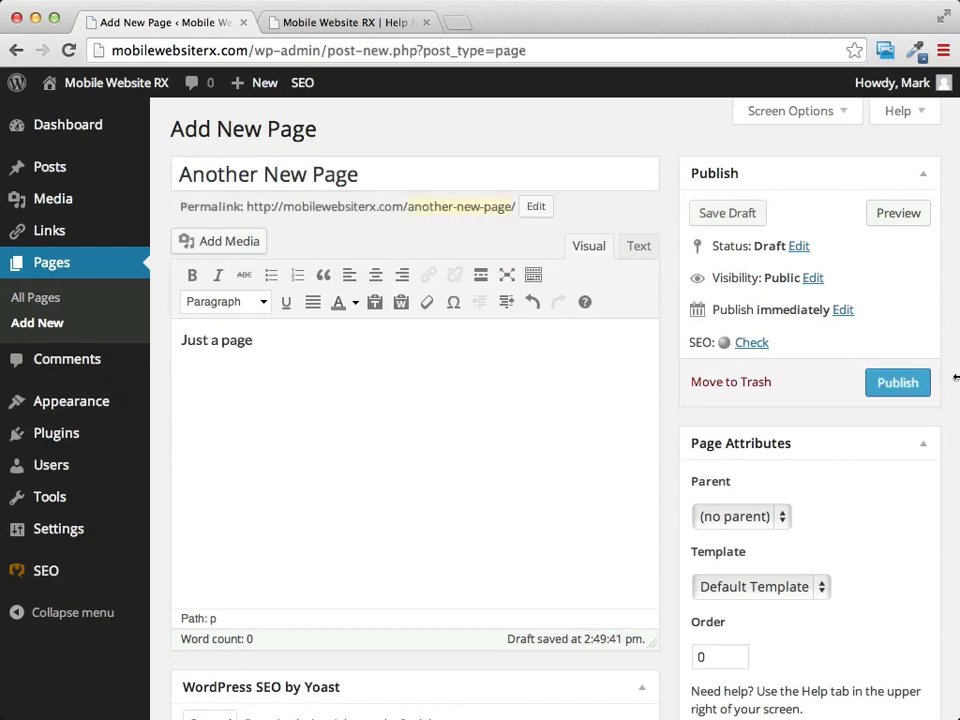
left_click(902, 385)
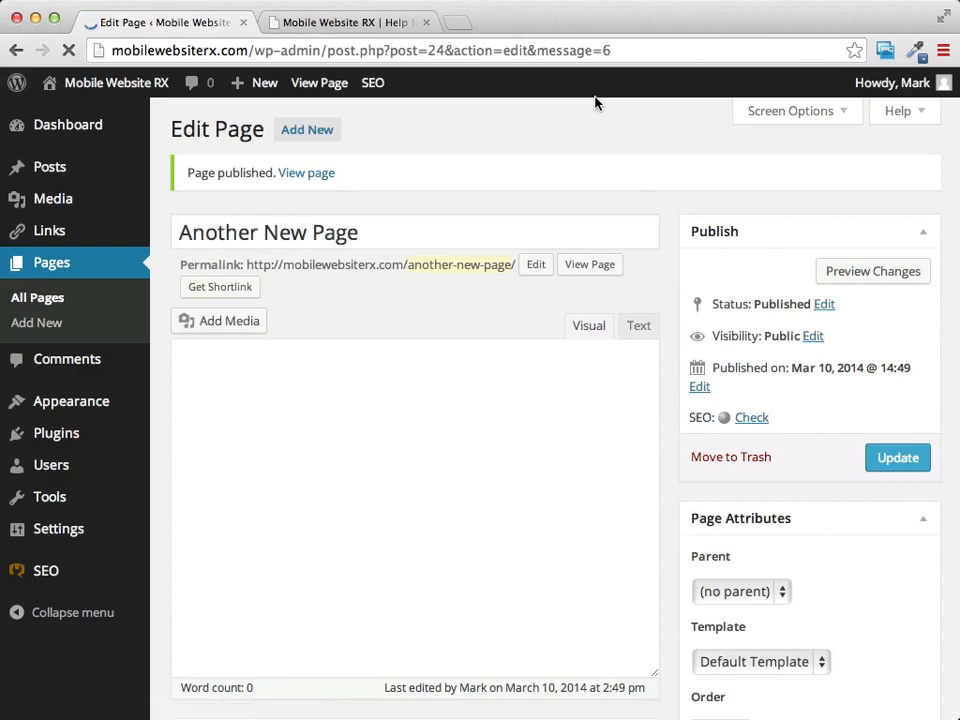
- Refresh the live site to check its navigation bar for the newly published page, and return to the admin area
left_click(380, 22)
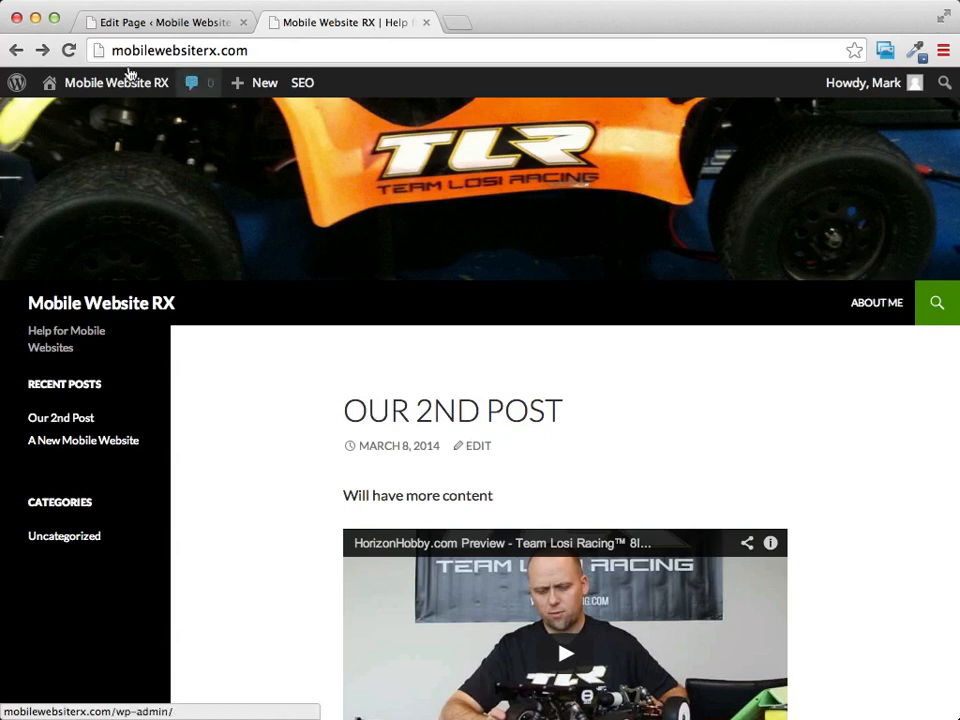
left_click(68, 50)
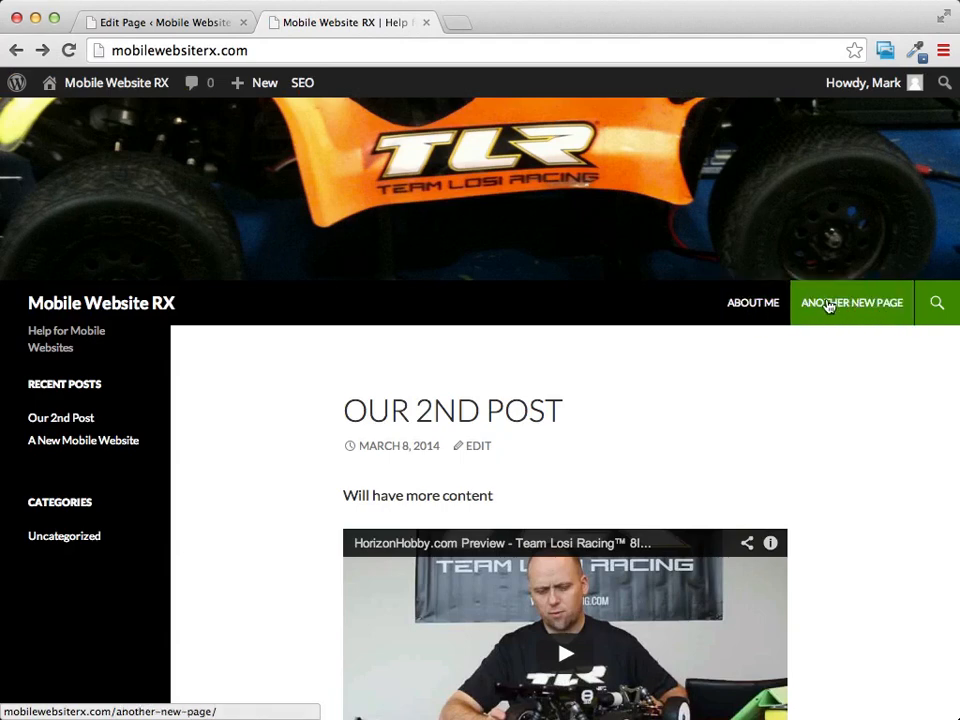
left_click(148, 24)
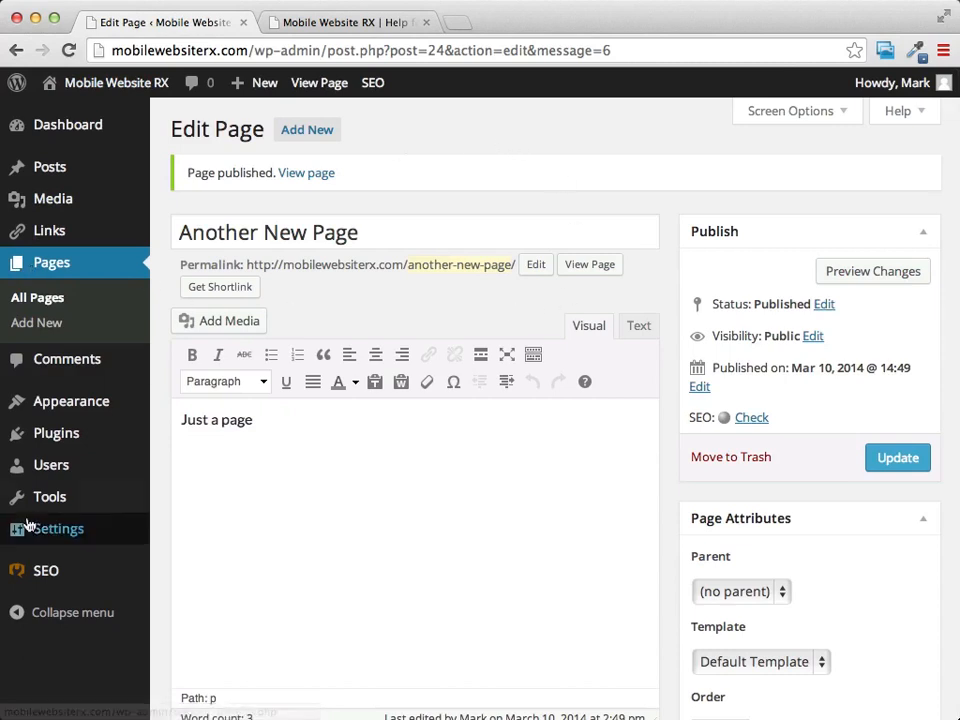
- Create a navigation menu named "Test Menu" and assign it to the Top primary menu theme location
mouse_move(40, 480)
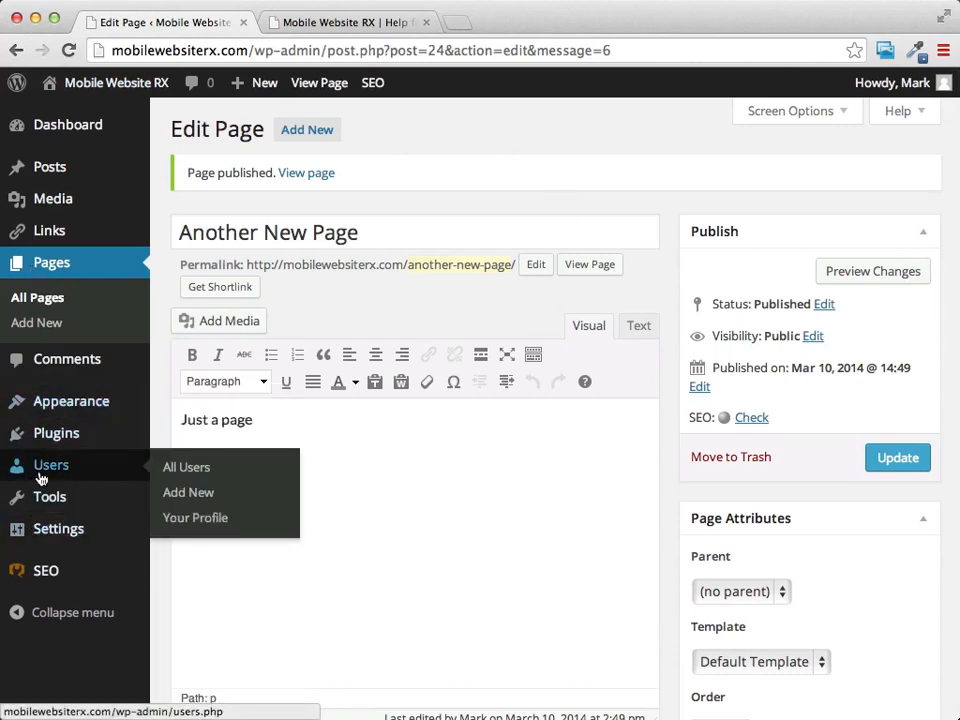
mouse_move(67, 404)
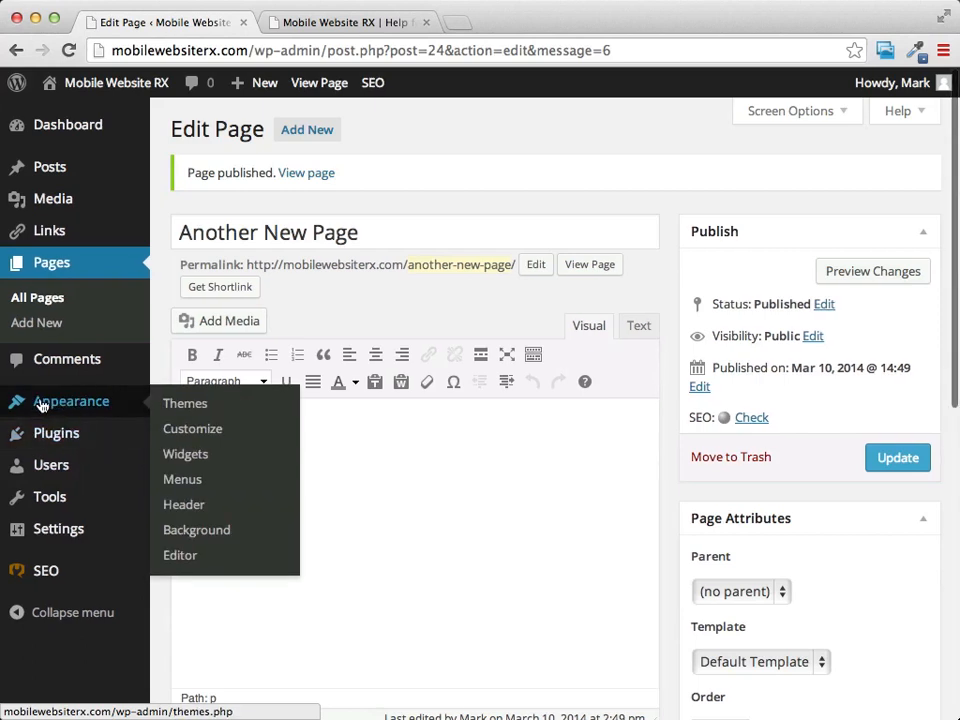
left_click(195, 484)
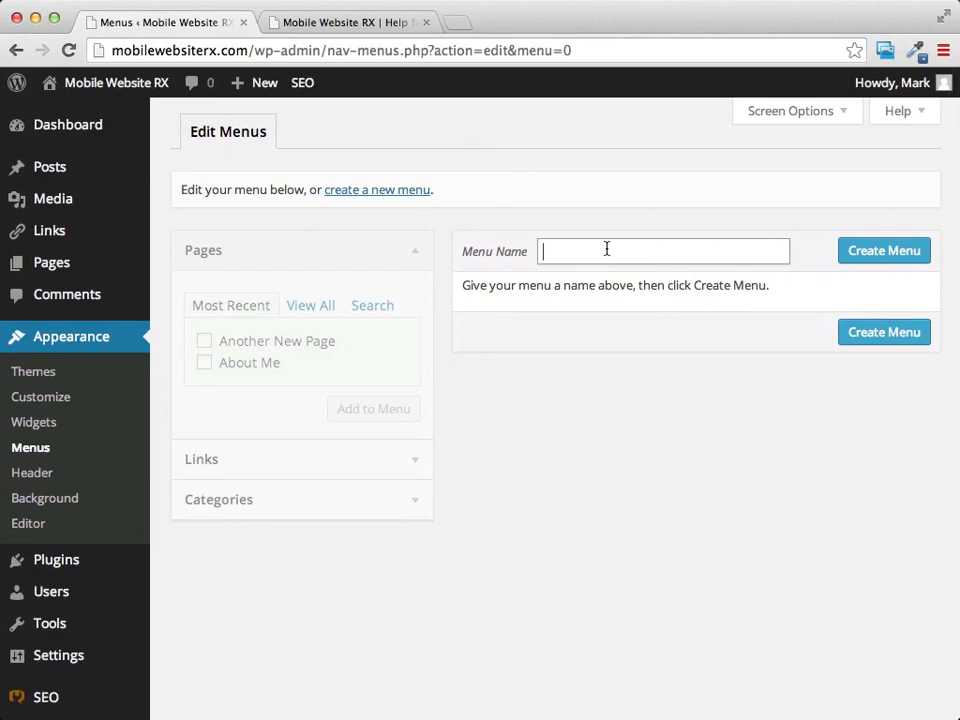
type("Test Menu")
left_click(881, 256)
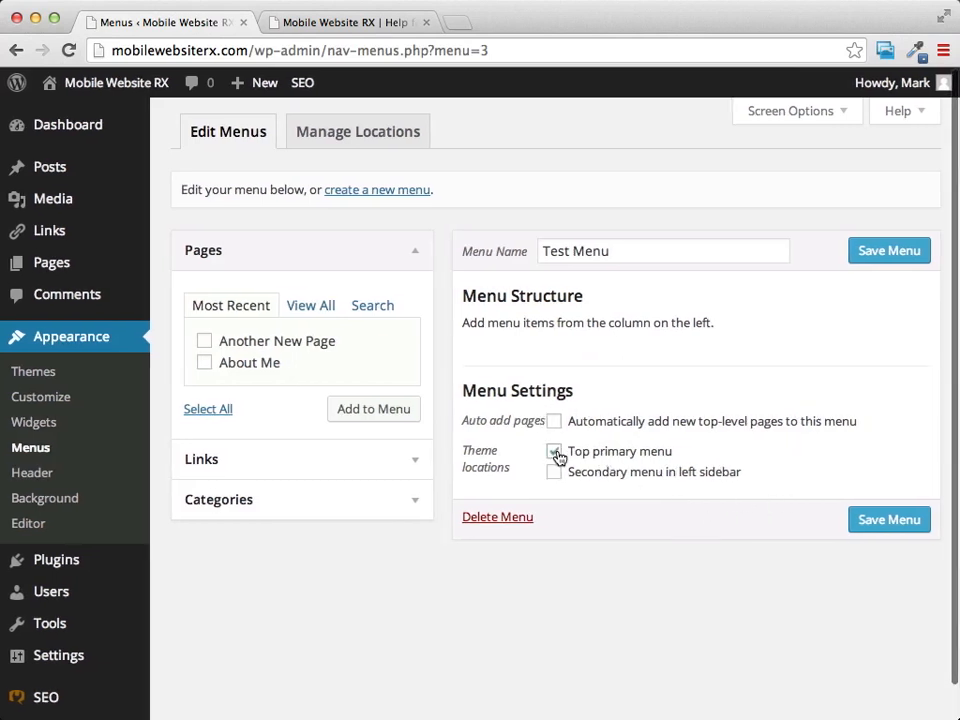
- Add the About Me and Another New Page pages to the menu, with About Me placed first, and save it
scroll(789, 381, "down", 2)
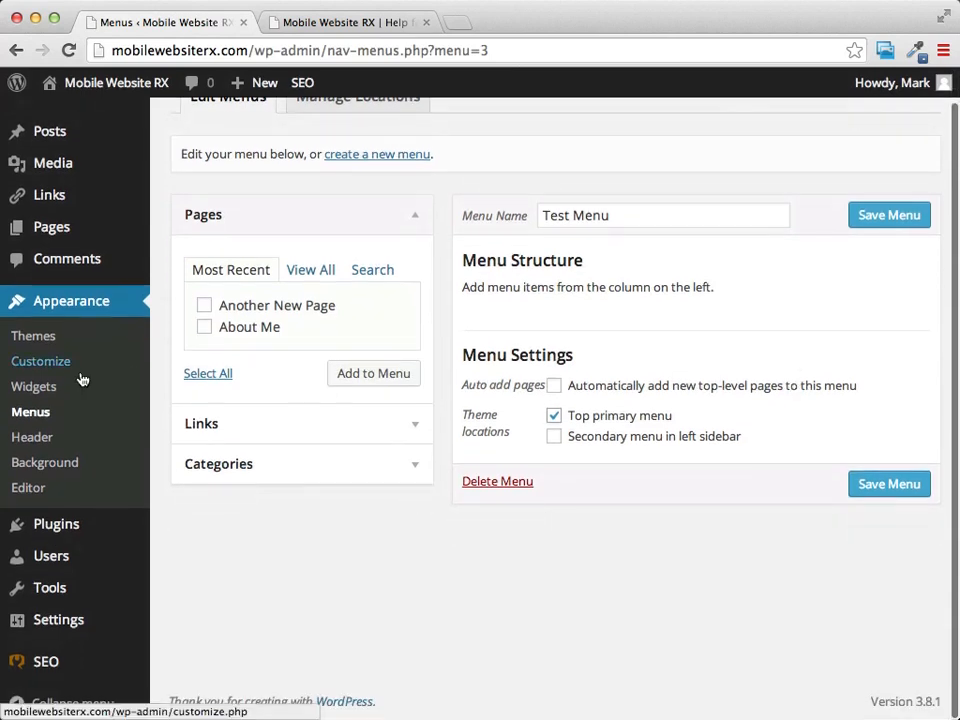
left_click(205, 328)
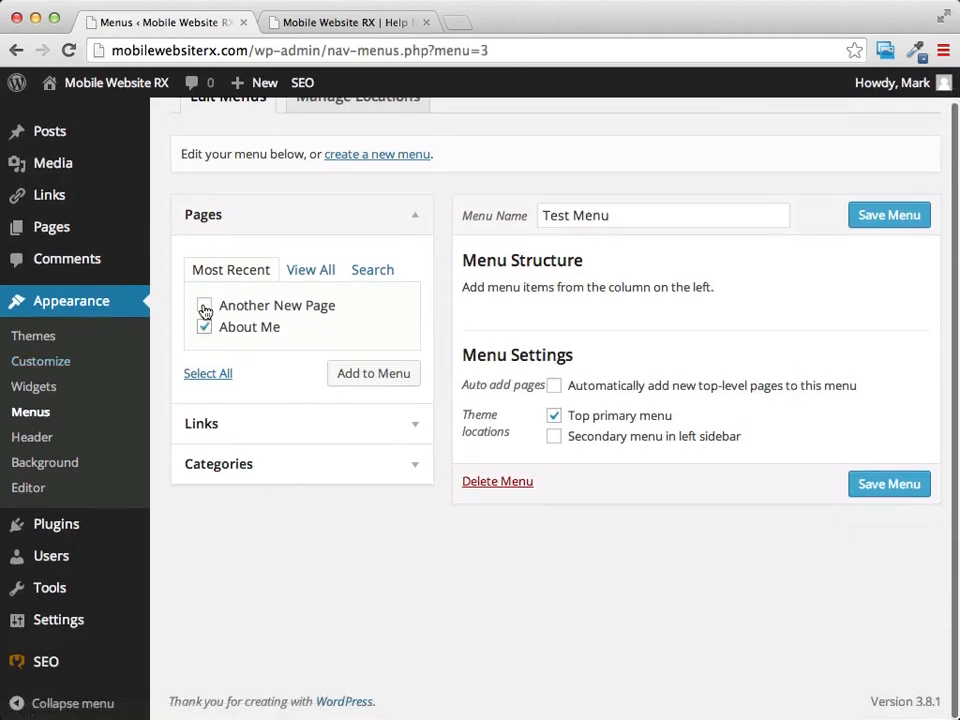
left_click(204, 307)
left_click(384, 381)
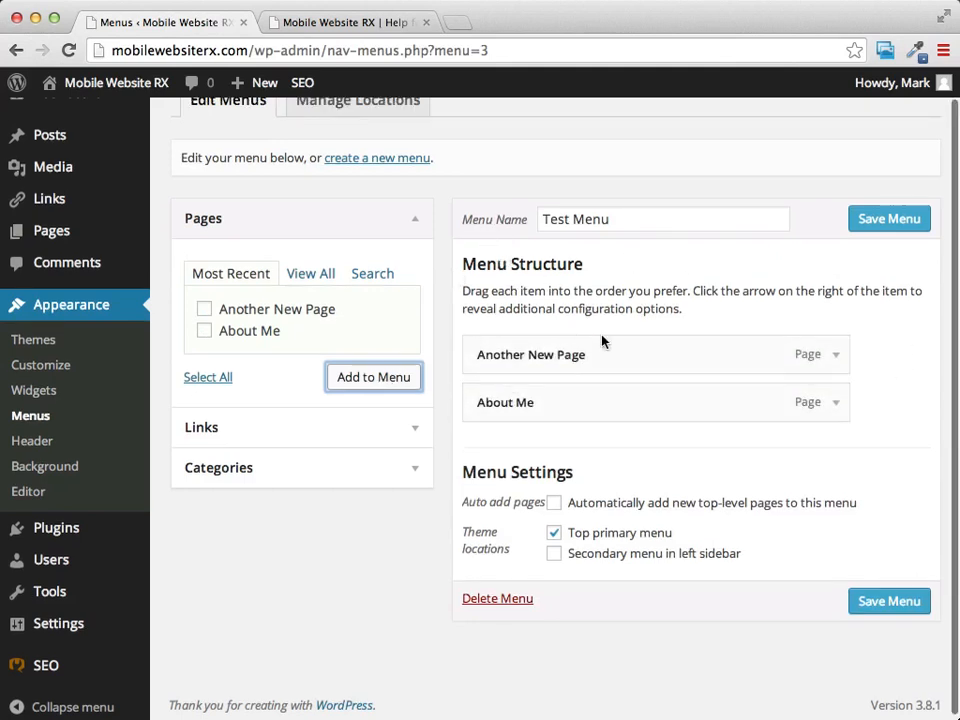
left_click_drag(551, 405, 551, 343)
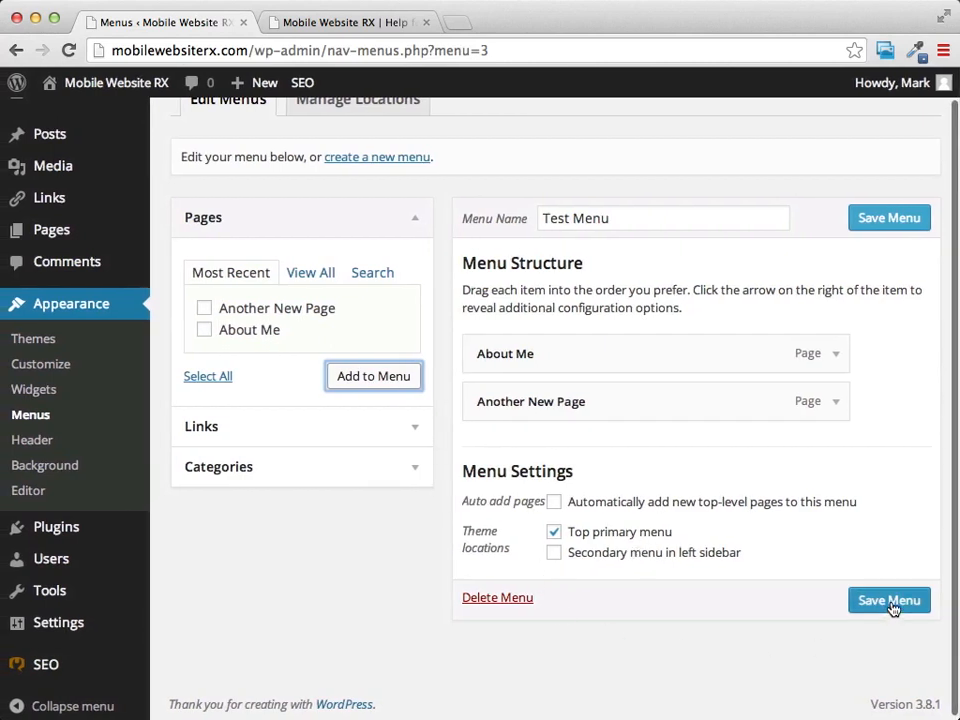
left_click(891, 604)
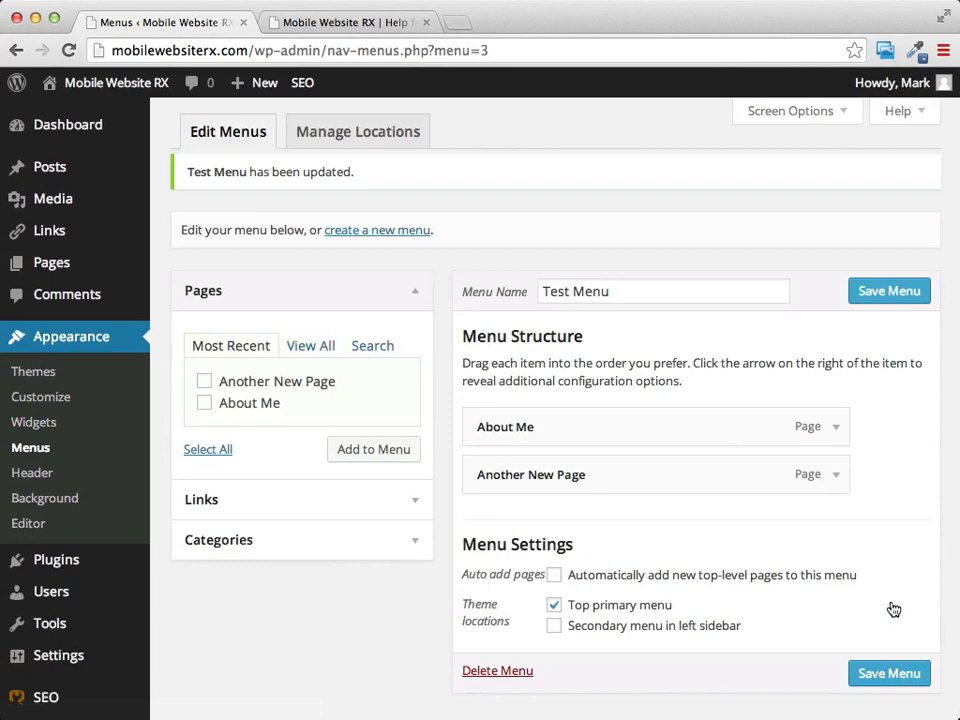
- Refresh the live site to check the order of the page items in its navigation, and return to the menu editor
left_click(345, 23)
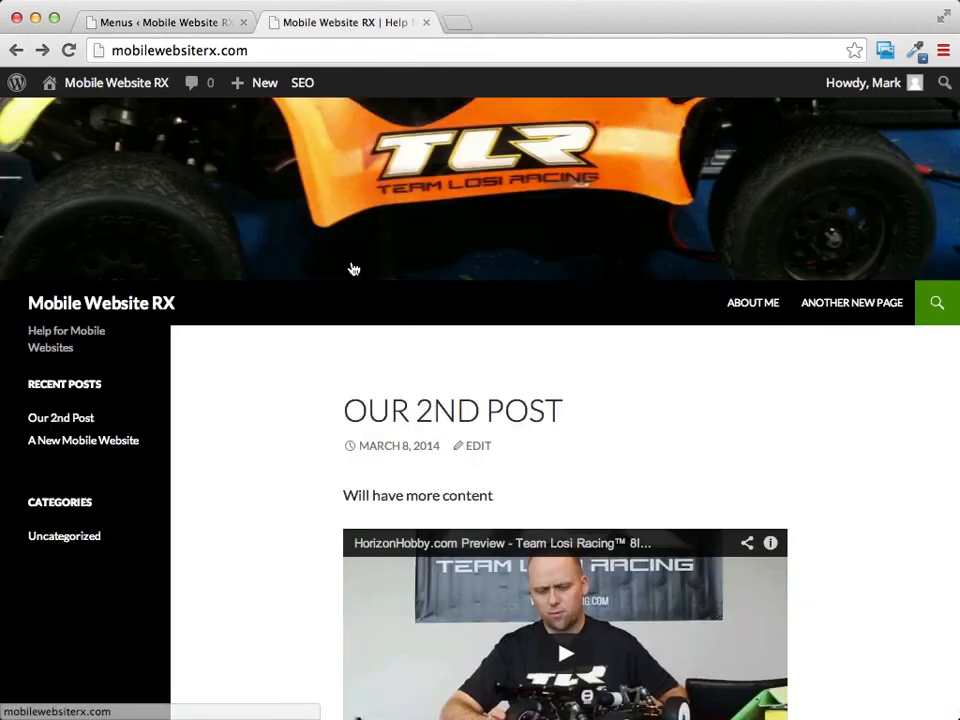
left_click(69, 50)
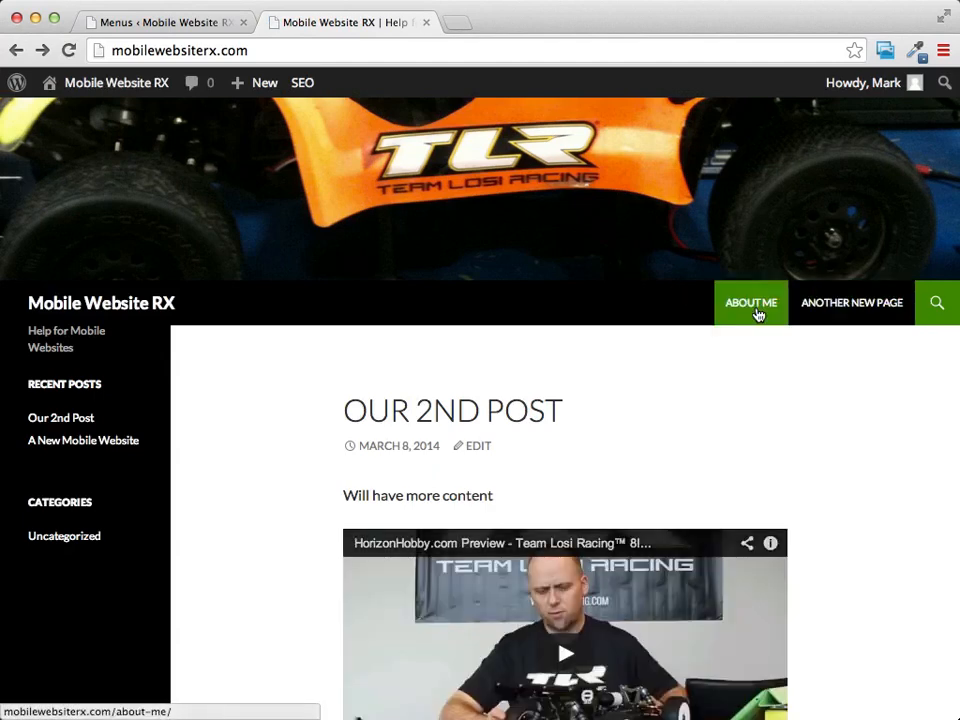
left_click(167, 24)
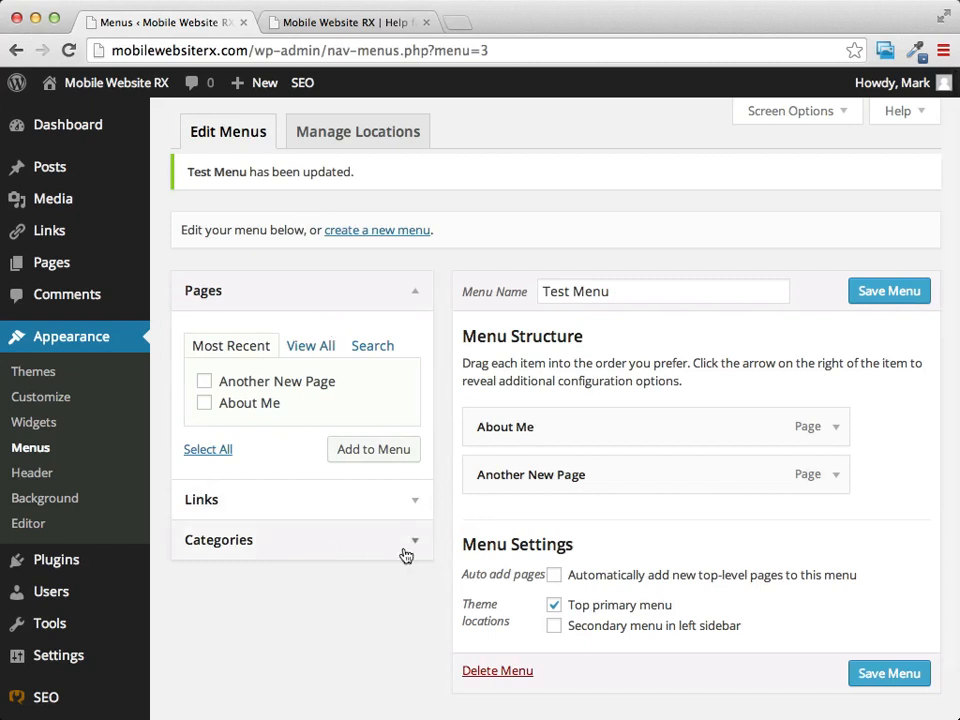
left_click(413, 504)
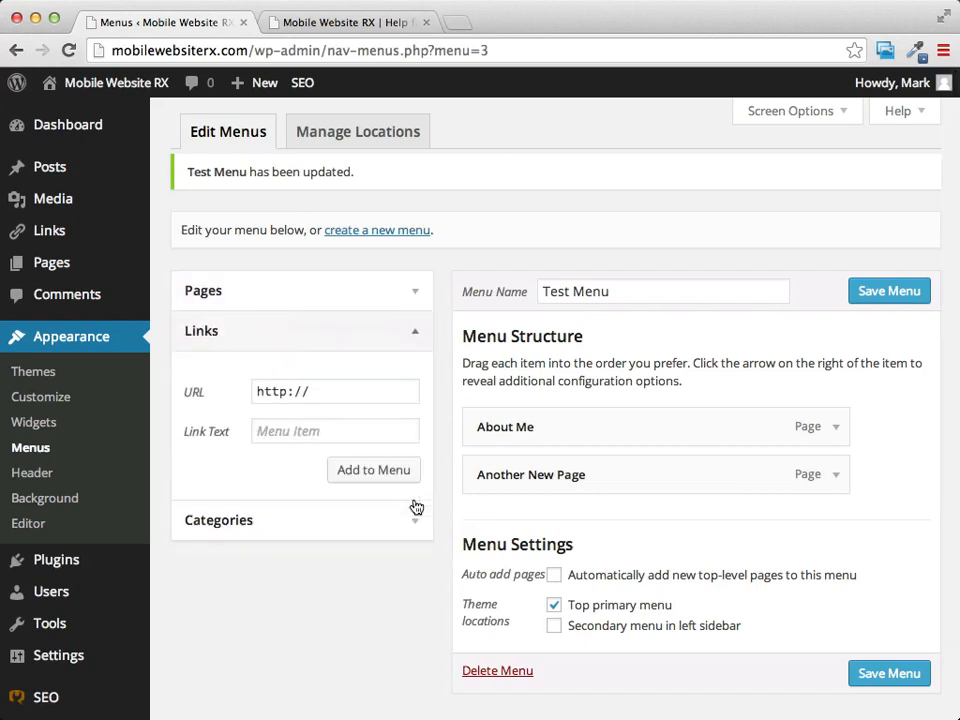
left_click(349, 389)
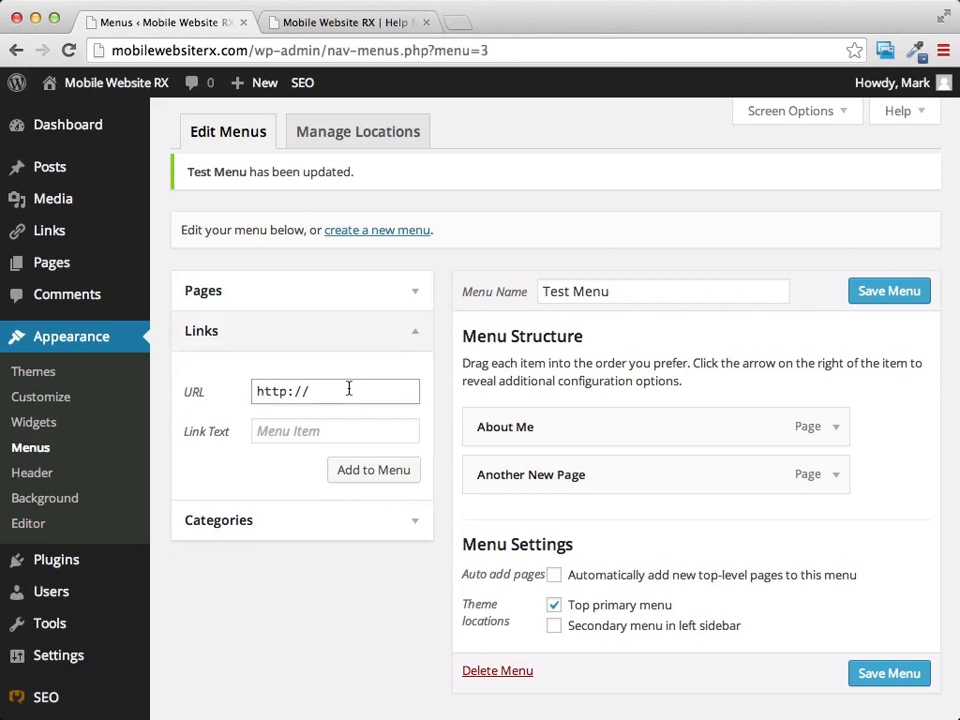
type("google.com")
left_click(341, 432)
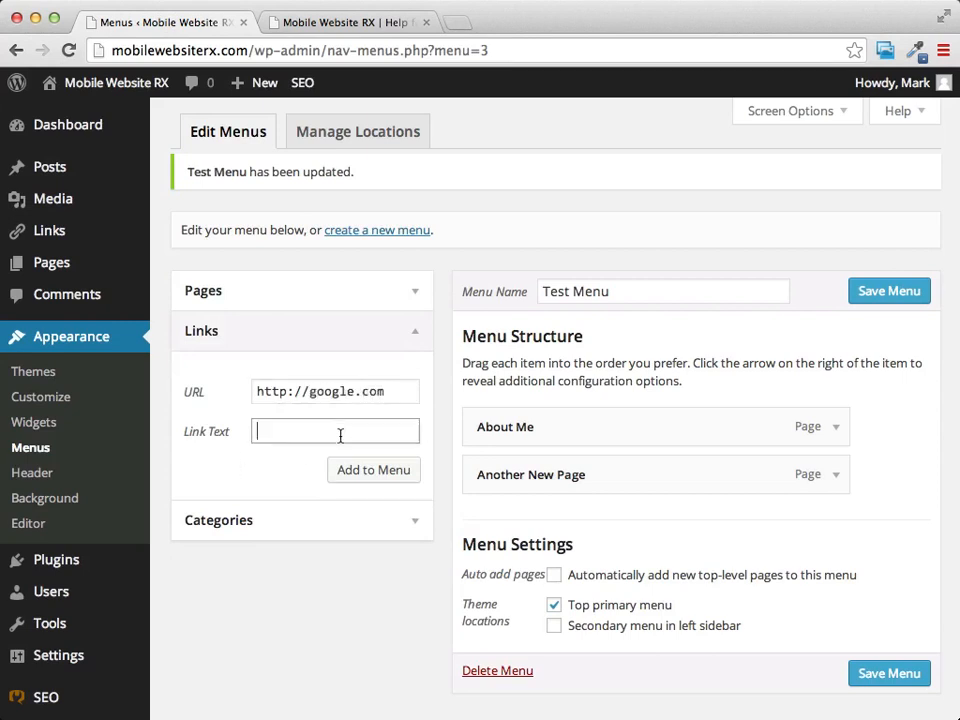
type("Search Engine")
left_click(365, 472)
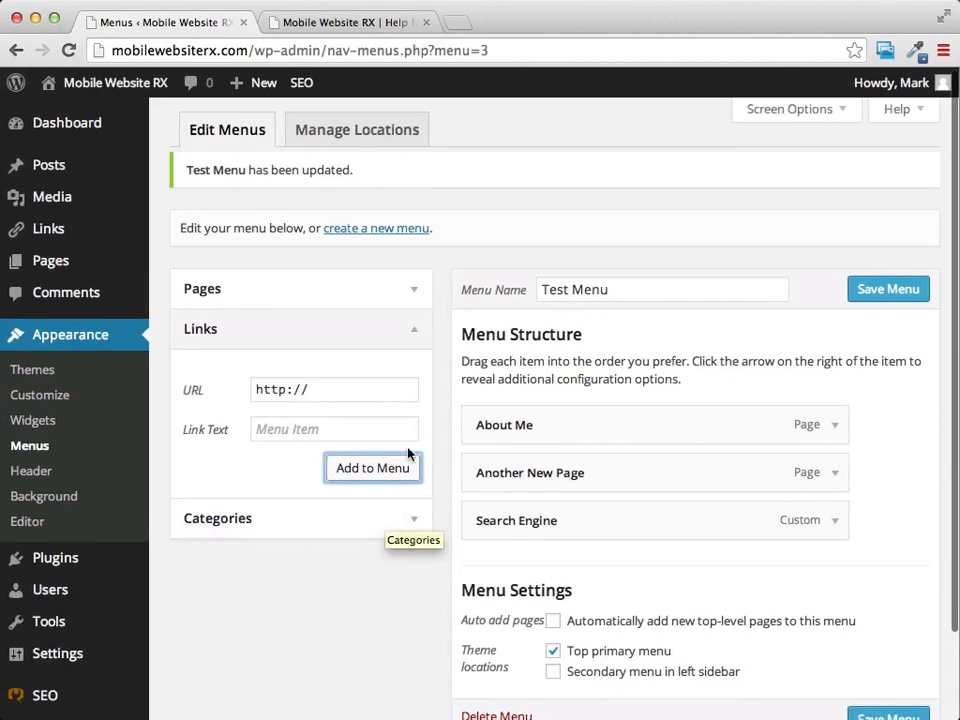
- Check which categories can be added as menu items, and save the menu with its new custom link
scroll(405, 458, "down", 3)
left_click(417, 438)
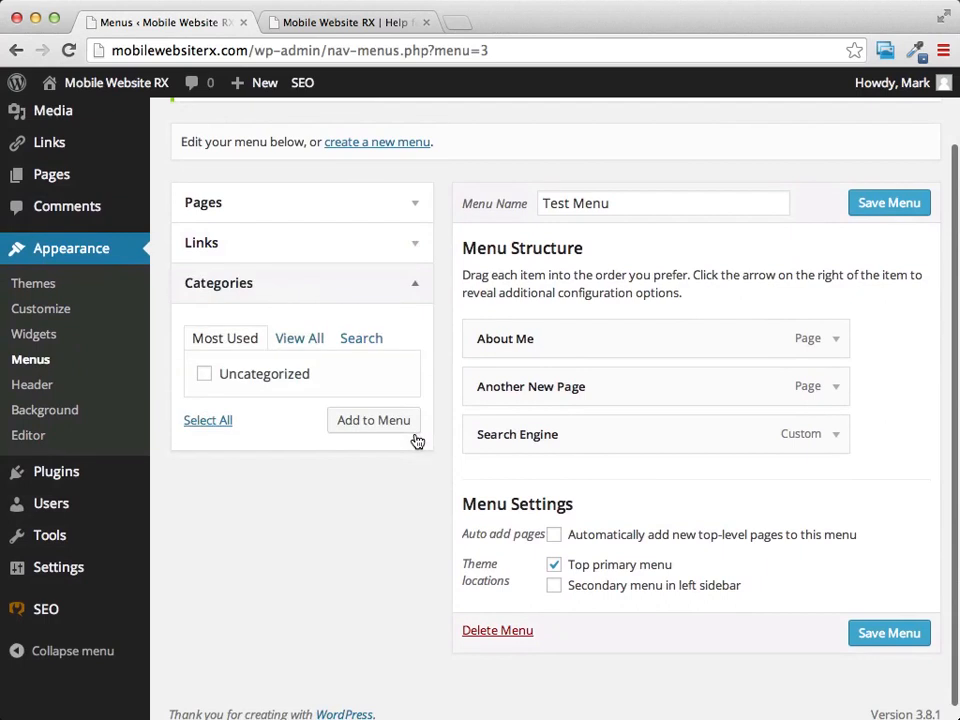
left_click(417, 291)
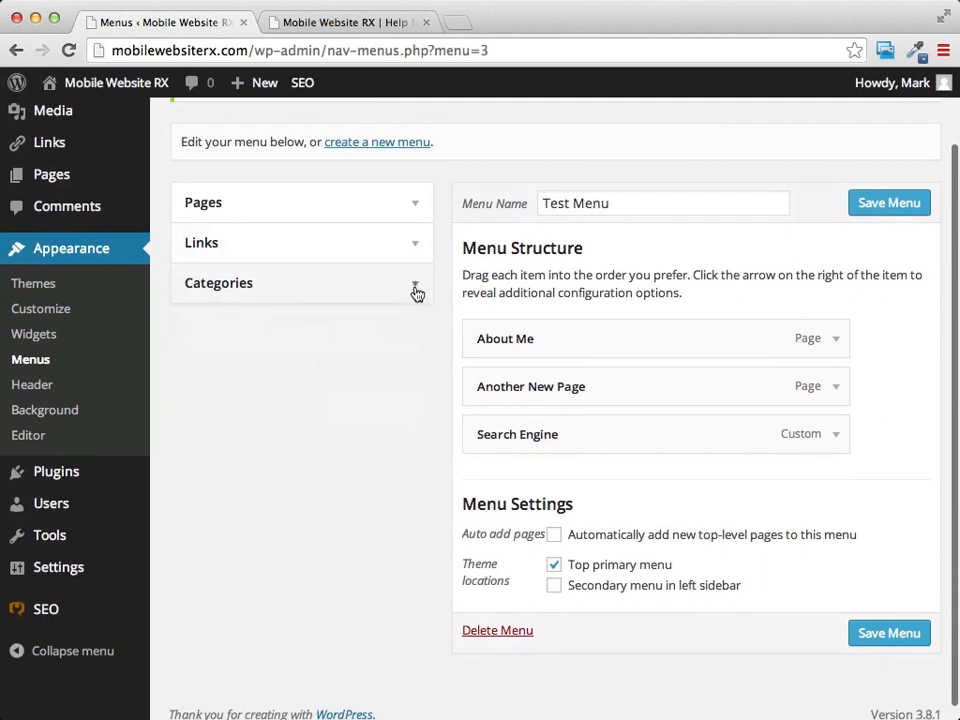
scroll(316, 290, "up", 3)
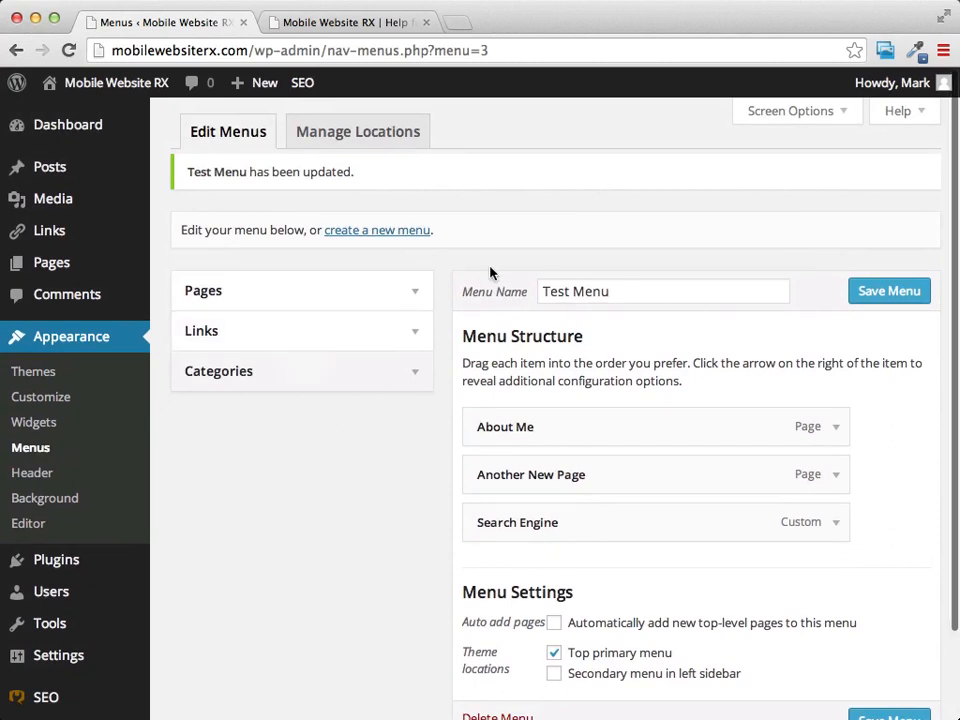
scroll(489, 236, "down", 3)
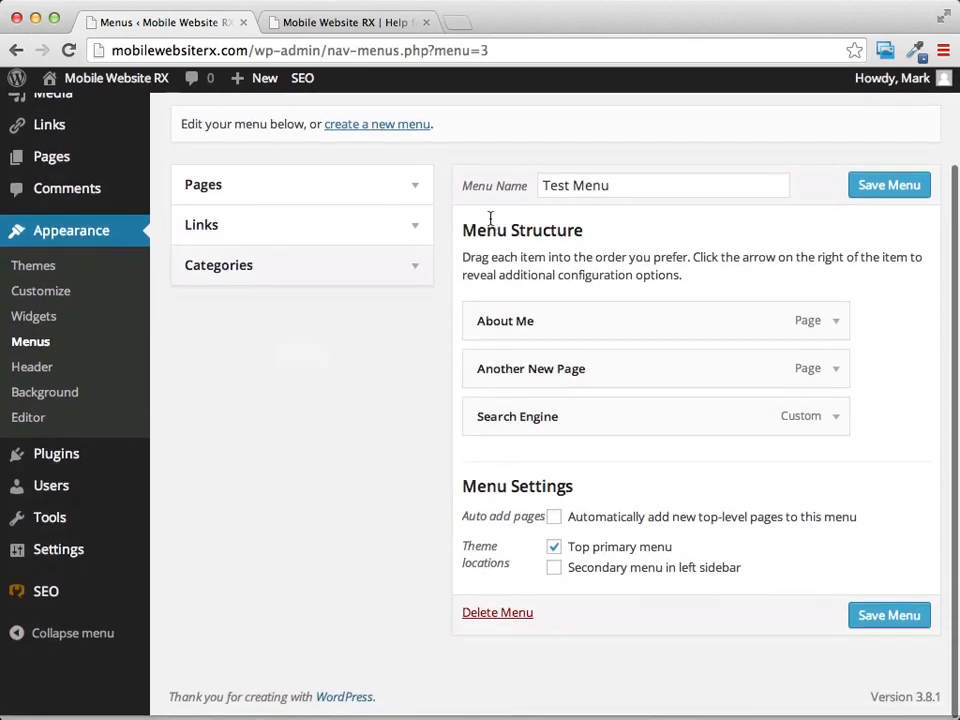
left_click(885, 622)
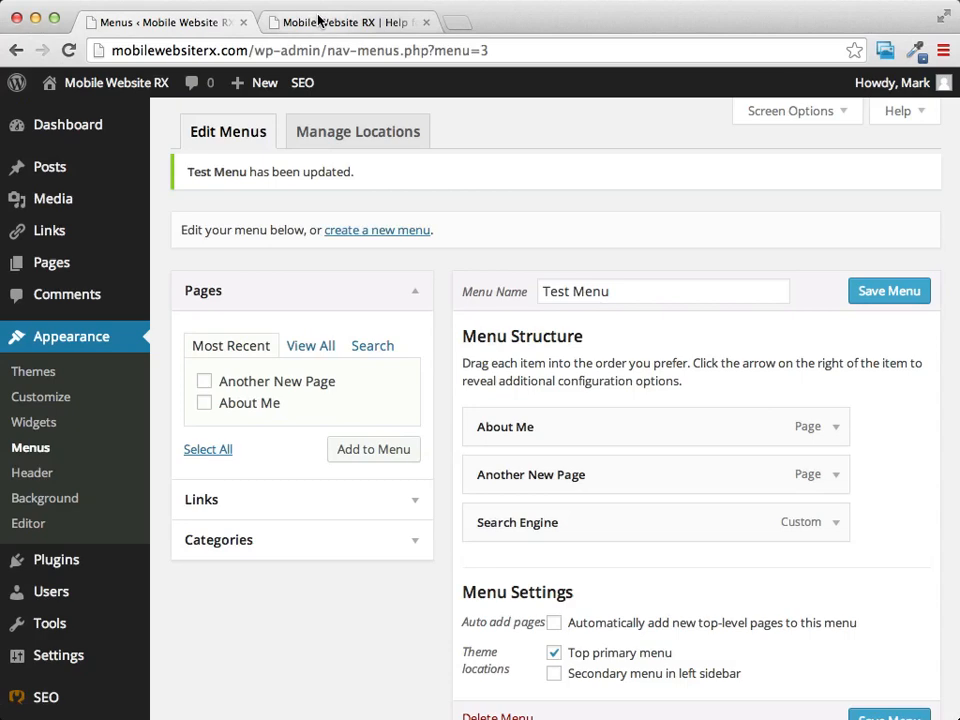
- Refresh the live site to check its navigation for the Search Engine link, and return to the menu editor
left_click(318, 20)
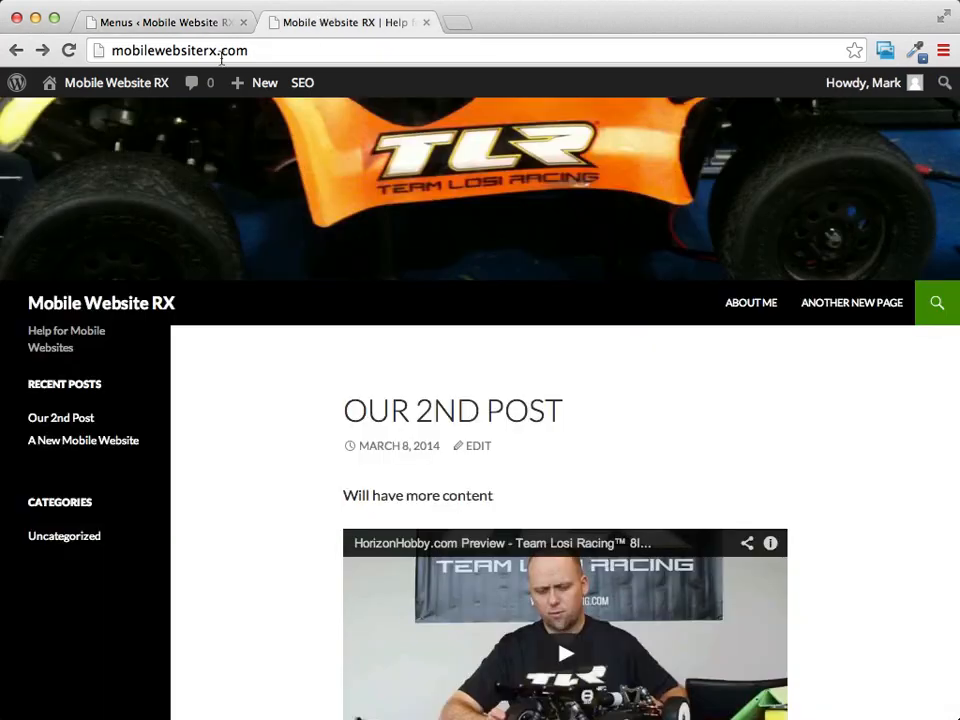
left_click(69, 49)
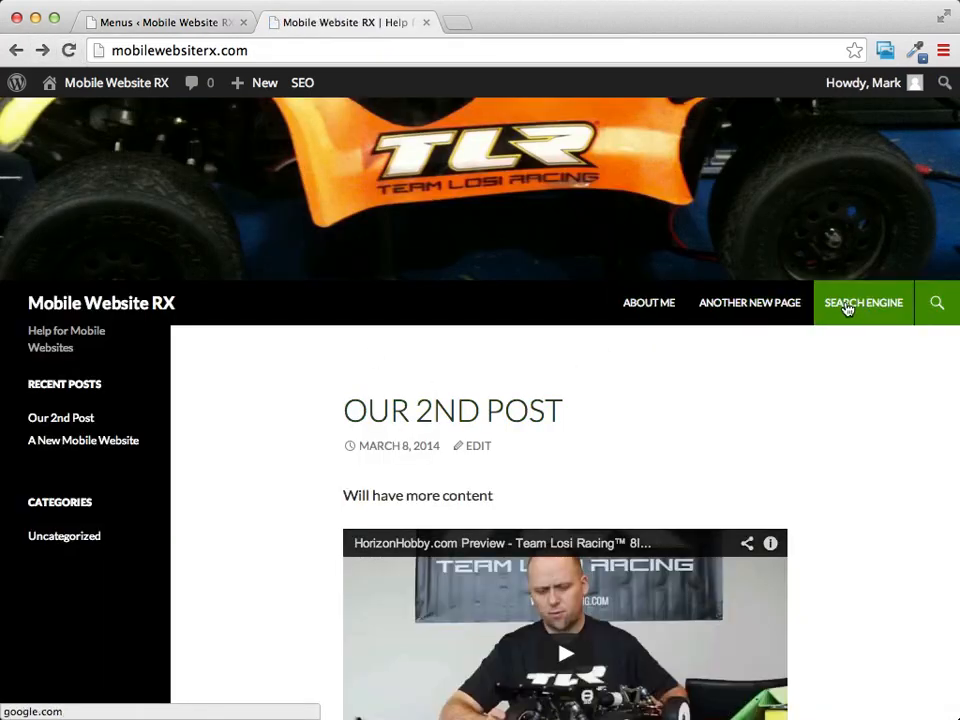
left_click(174, 28)
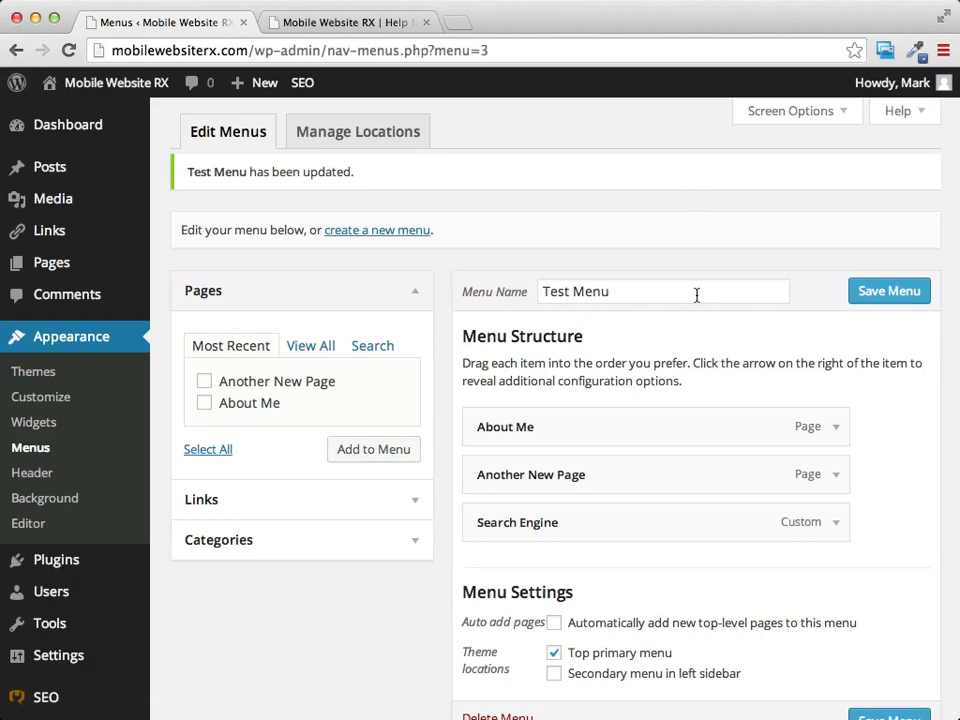
- Change the menu's theme location from Top primary menu to Secondary menu in left sidebar, and save the menu
scroll(701, 218, "down", 2)
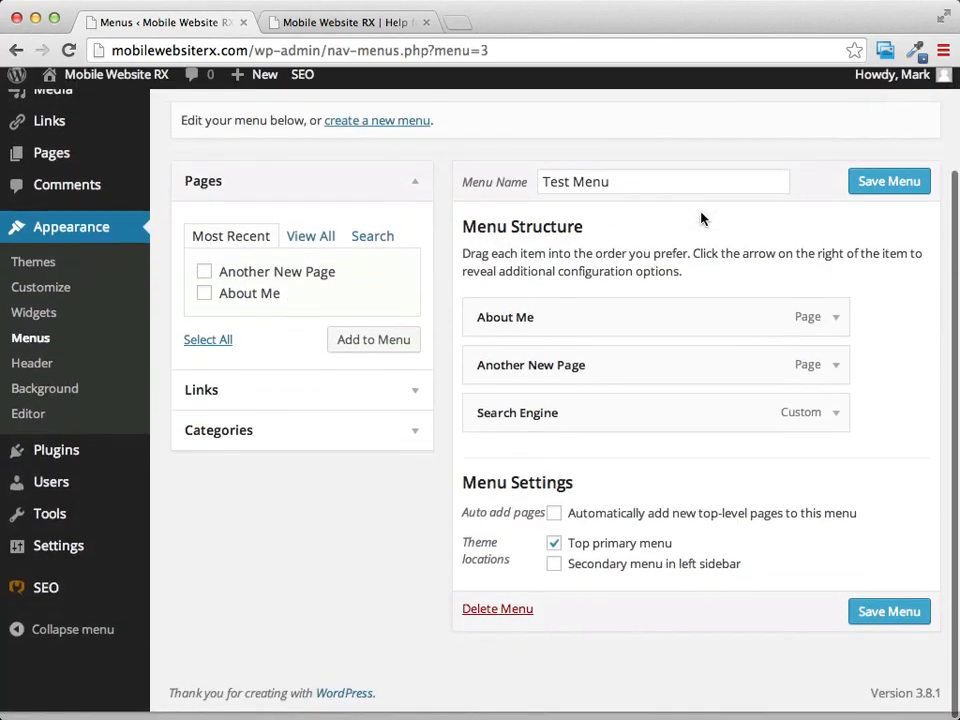
left_click(555, 554)
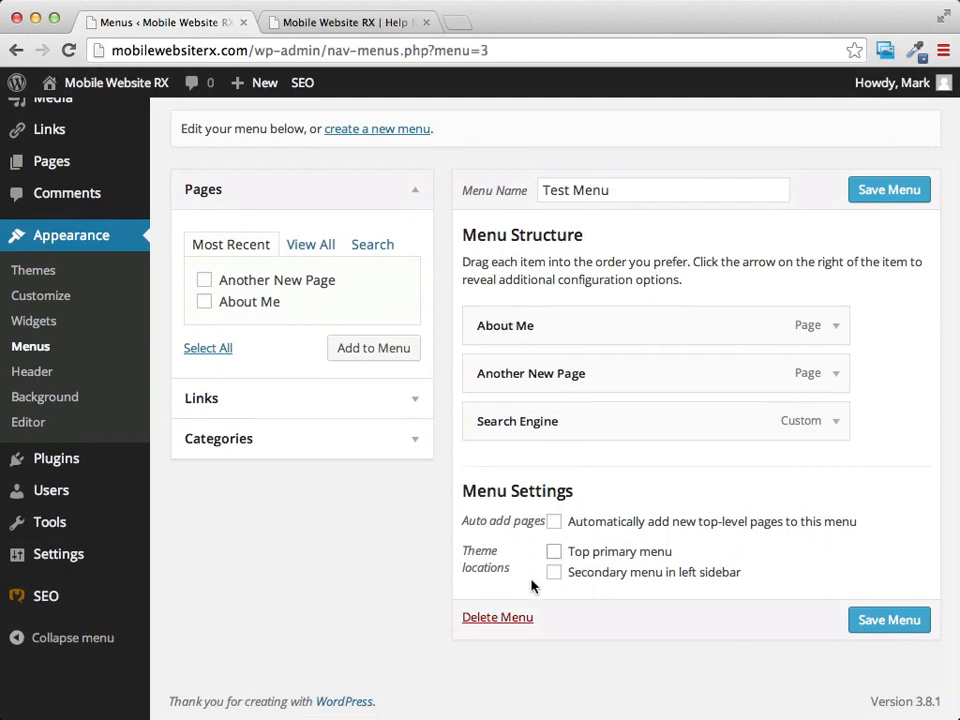
left_click(556, 575)
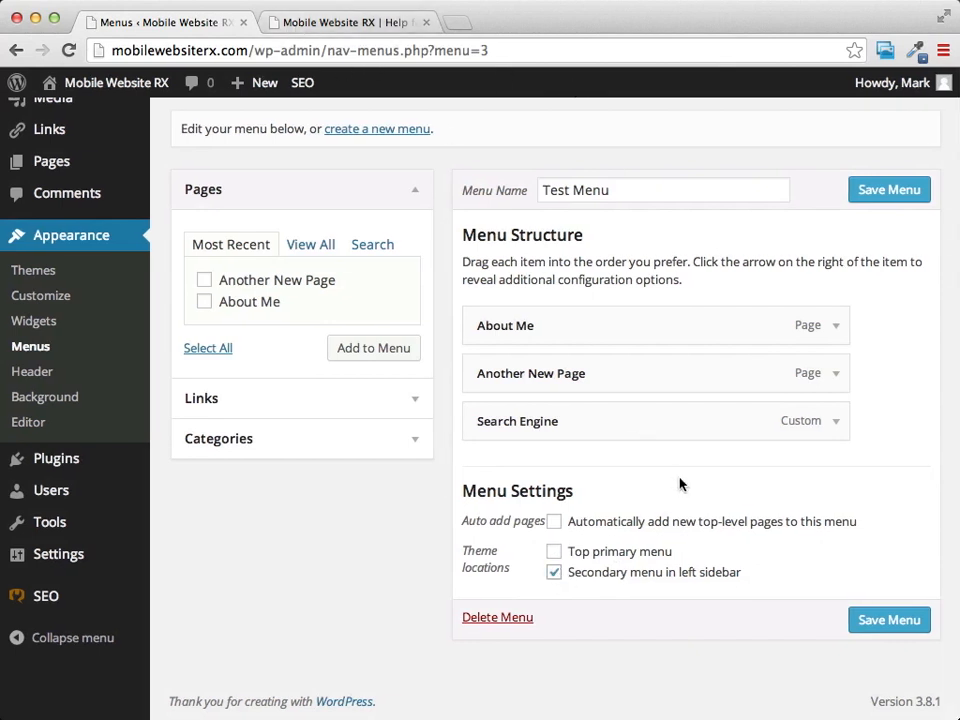
left_click(897, 621)
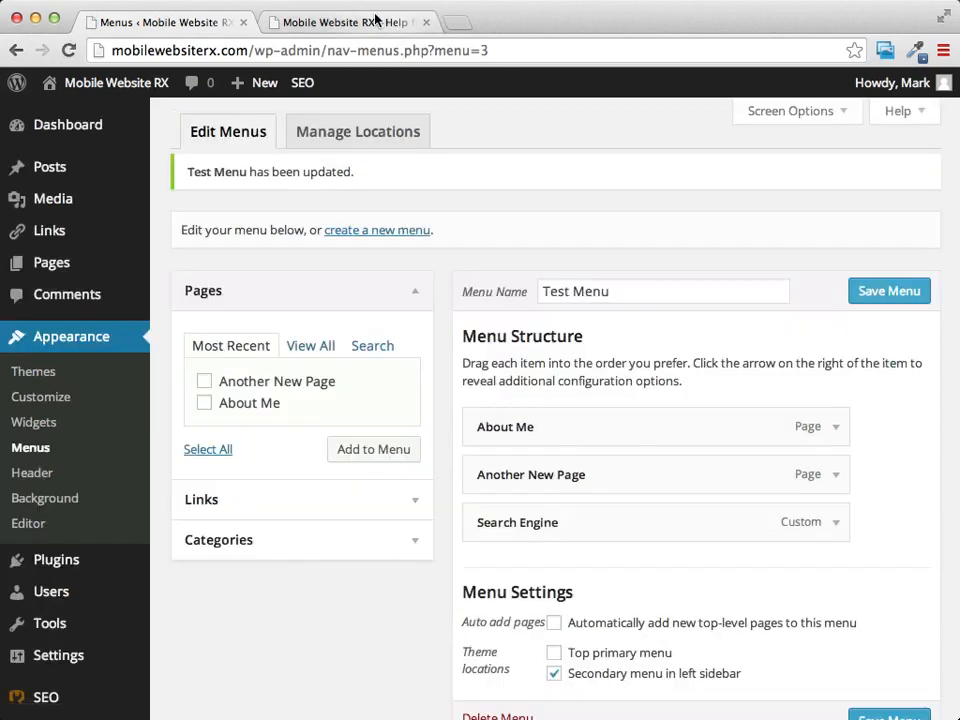
- Refresh the live site to check where the menu items appear in its sidebar and header, and return to the menu editor
left_click(377, 20)
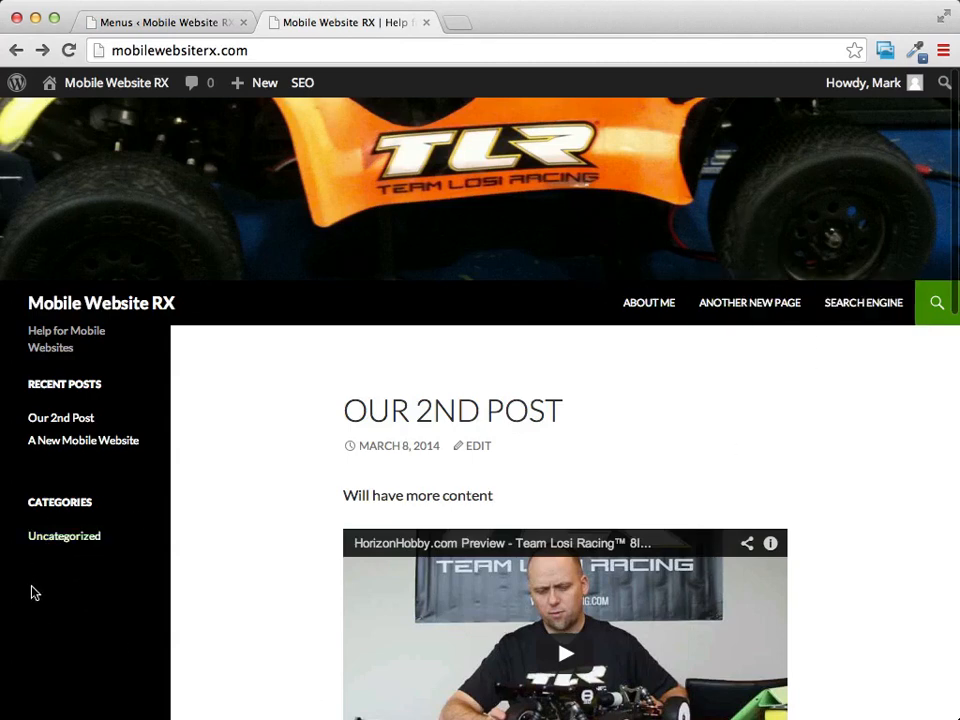
left_click(68, 50)
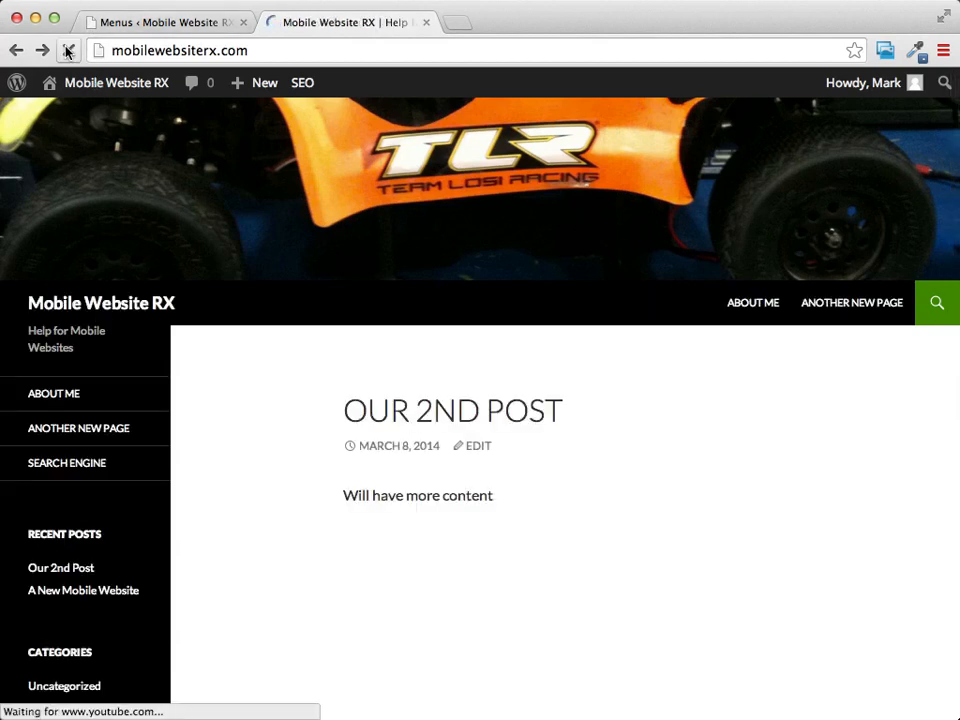
scroll(797, 283, "down", 2)
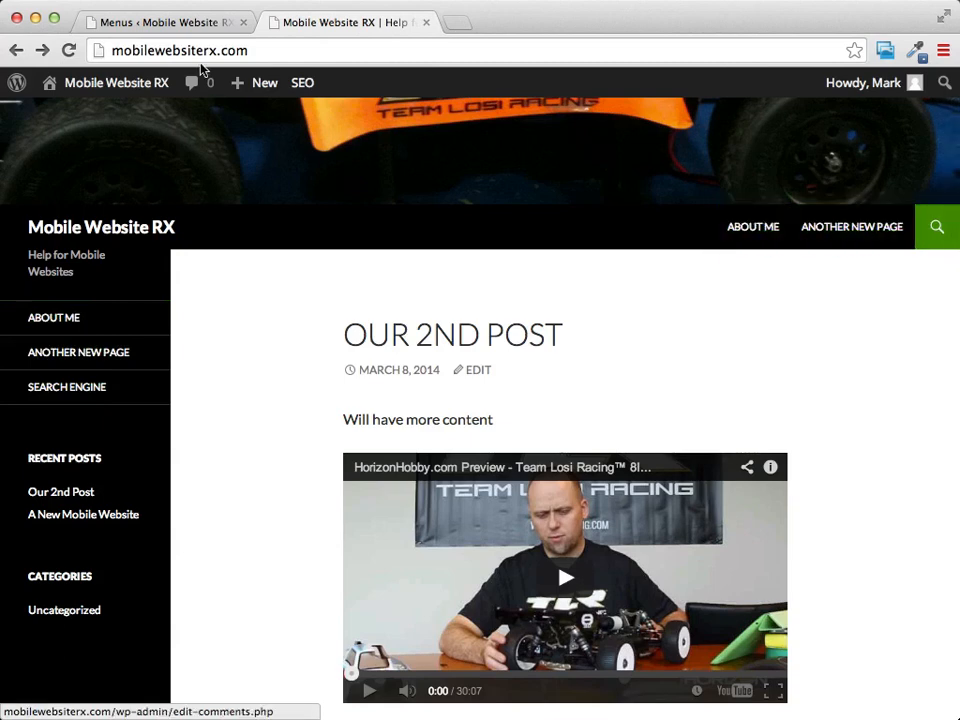
left_click(194, 24)
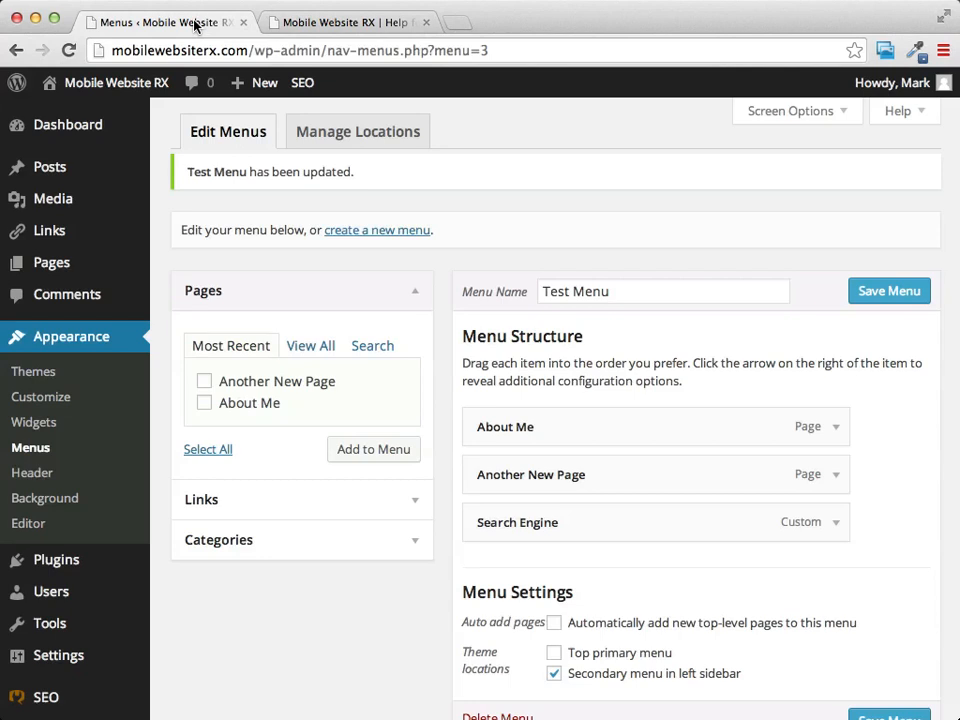
left_click(383, 22)
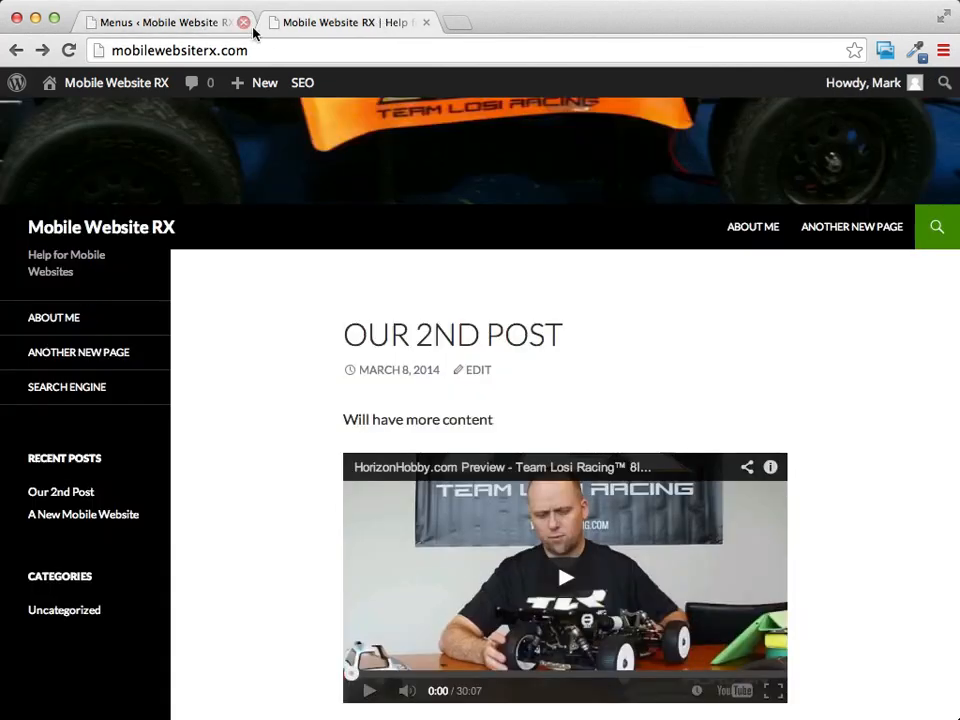
left_click(148, 22)
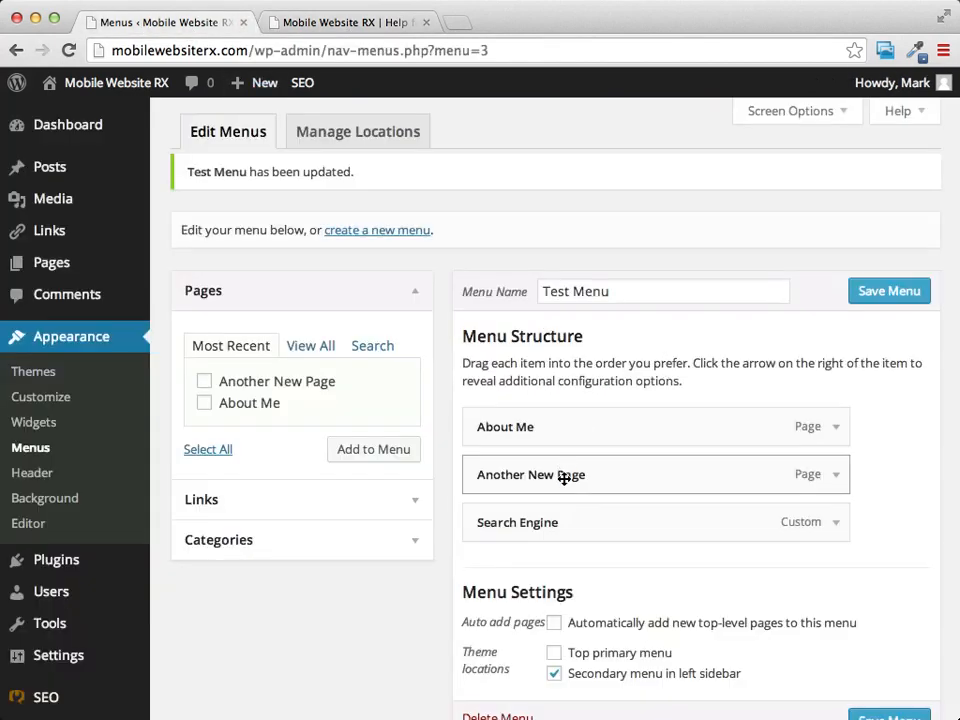
- Move Search Engine between About Me and Another New Page, trying it as a sub item of About Me but keeping it top-level
scroll(545, 480, "down", 1)
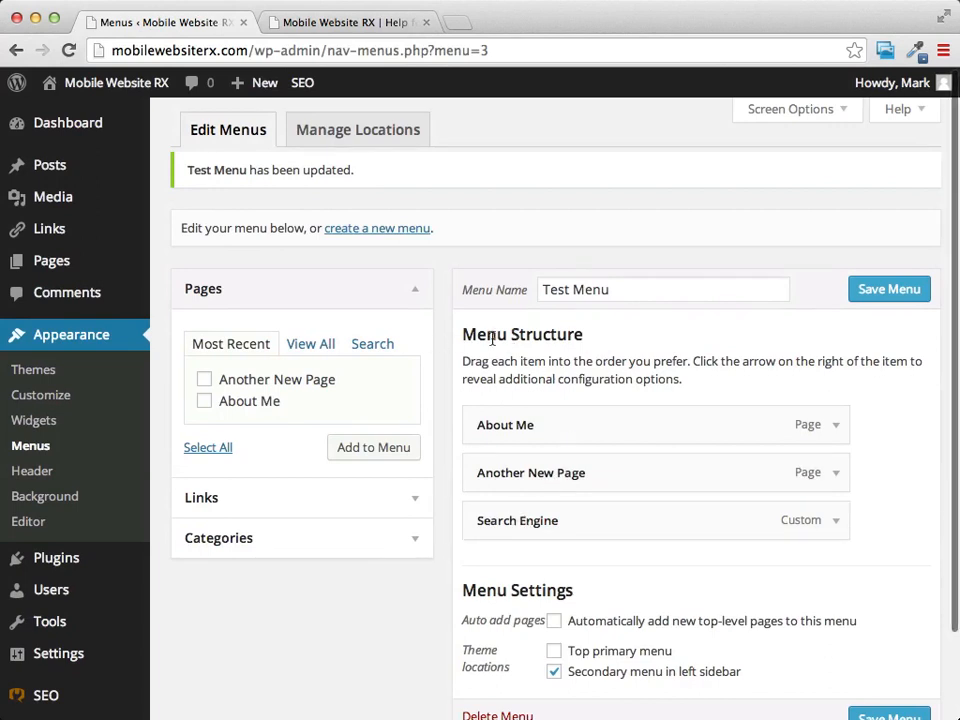
left_click_drag(583, 516, 645, 471)
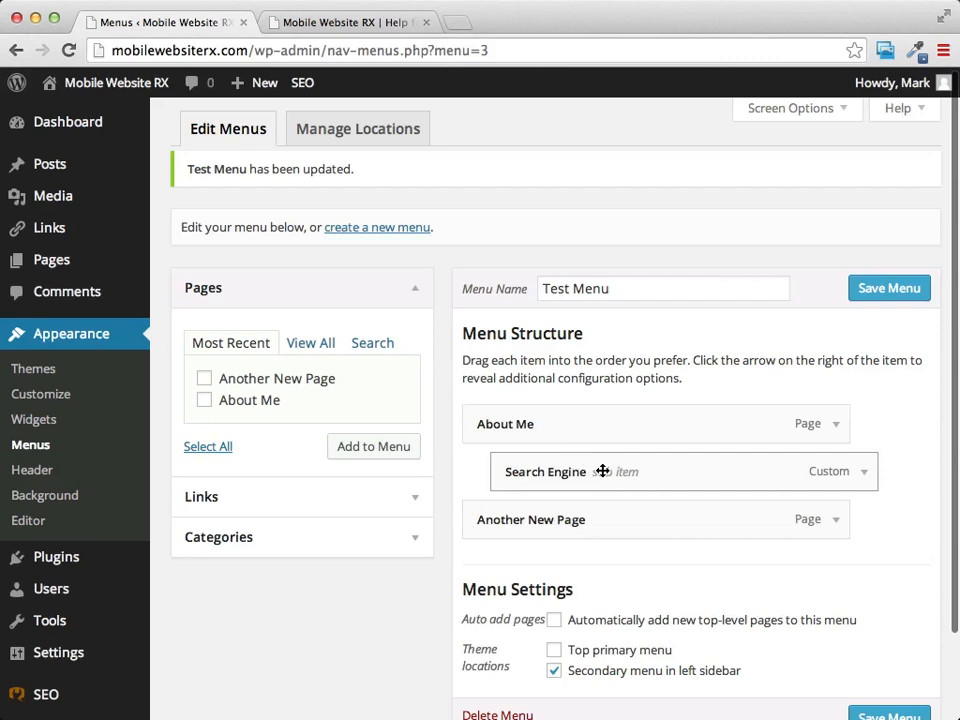
left_click_drag(602, 471, 569, 476)
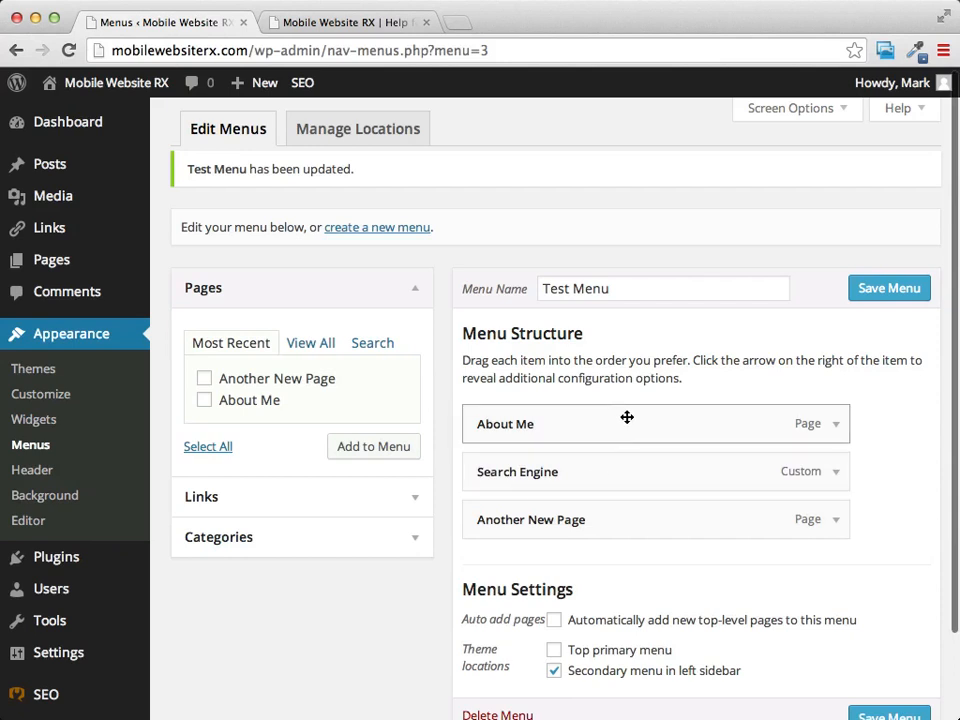
left_click_drag(577, 475, 612, 482)
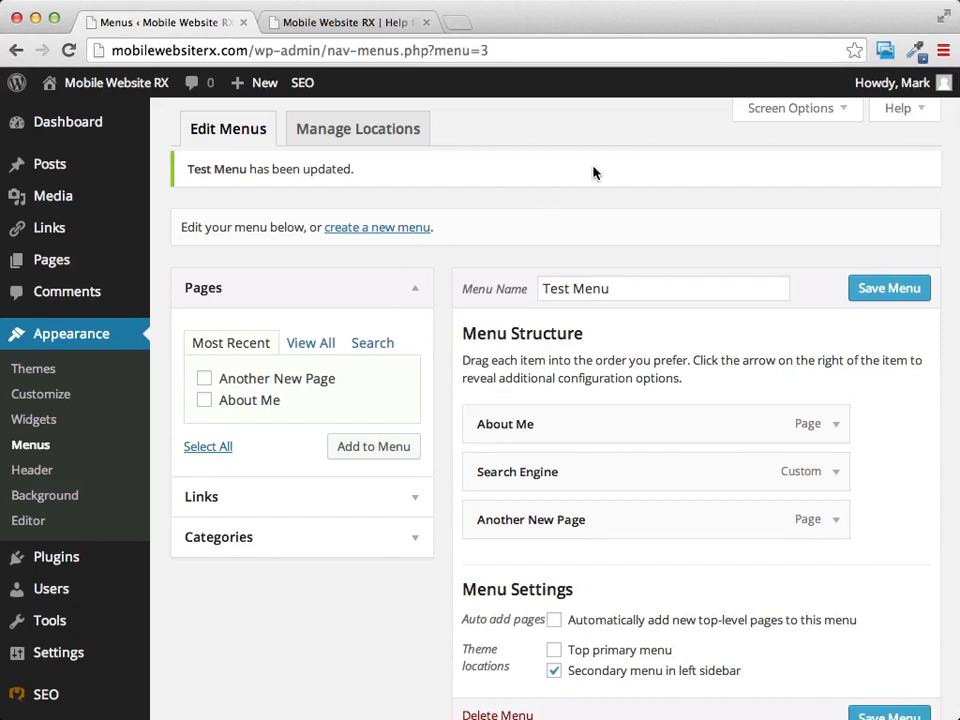
- Review the menu's structure and location settings, and switch to the live site to view its navigation
scroll(598, 202, "down", 2)
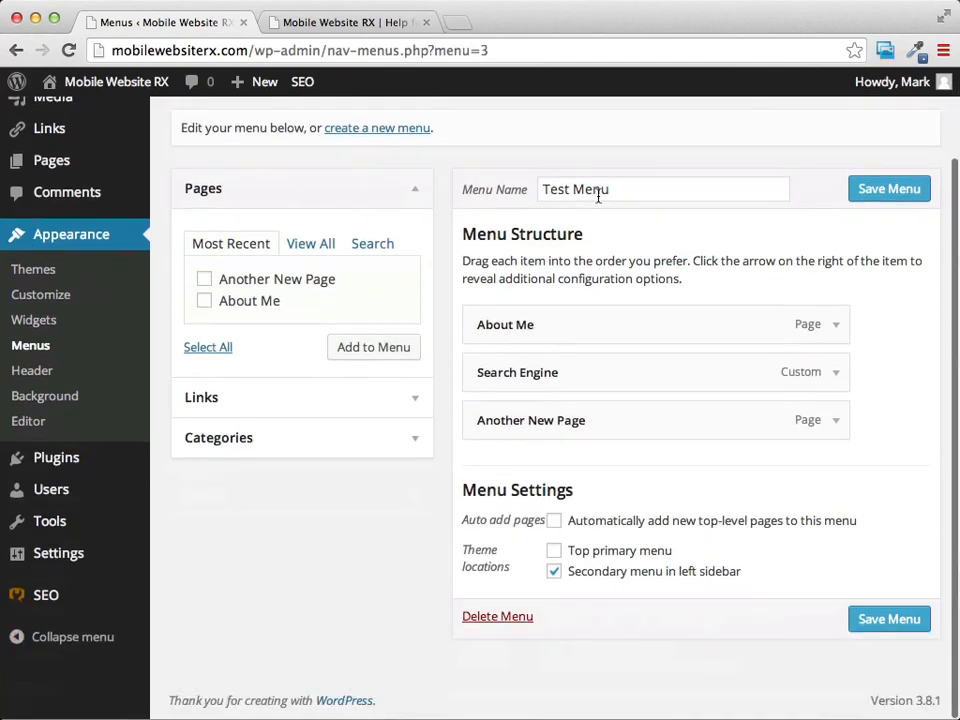
scroll(598, 202, "up", 2)
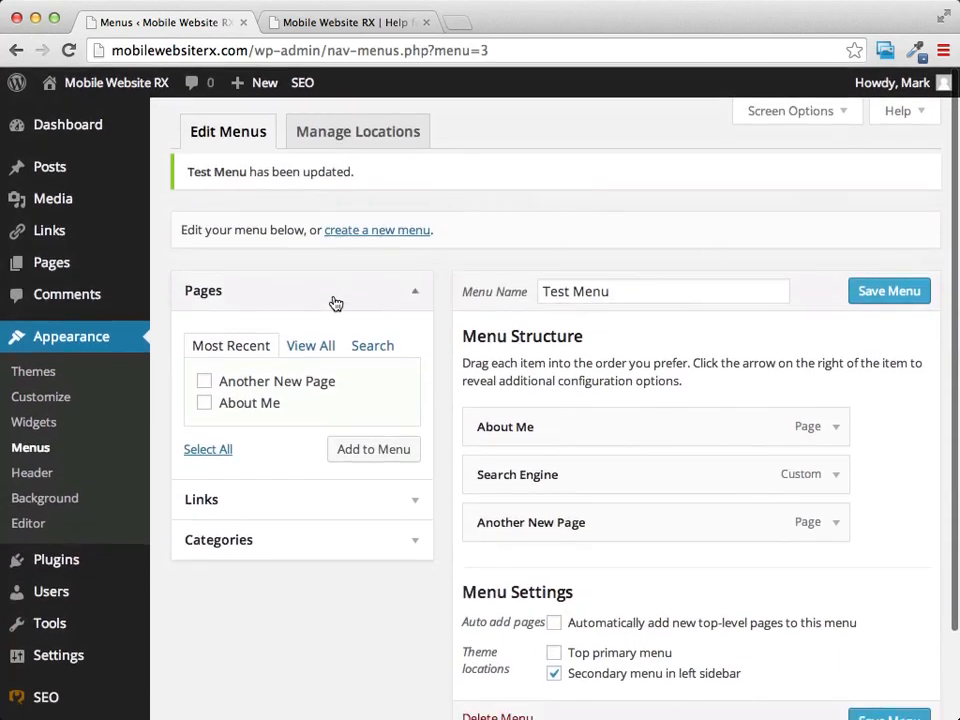
left_click(321, 21)
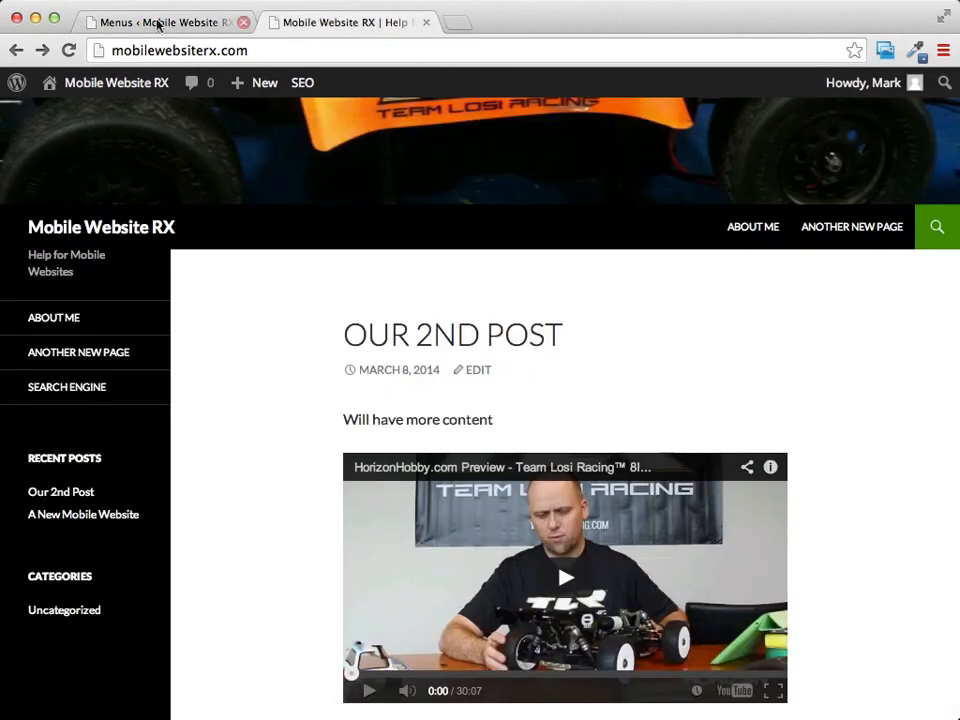